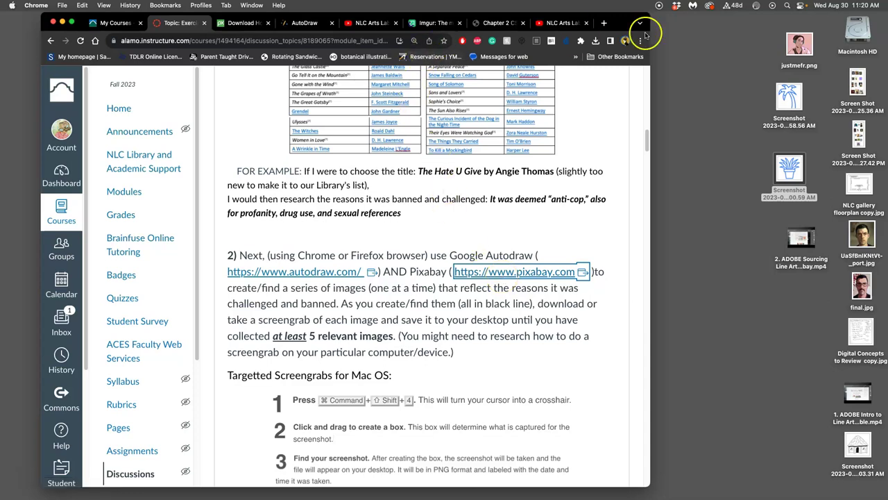
# Lower the Chrome window's top edge slightly to shrink the Canvas assignment window.
pyautogui.moveTo(645, 21); pyautogui.dragTo(646, 50)
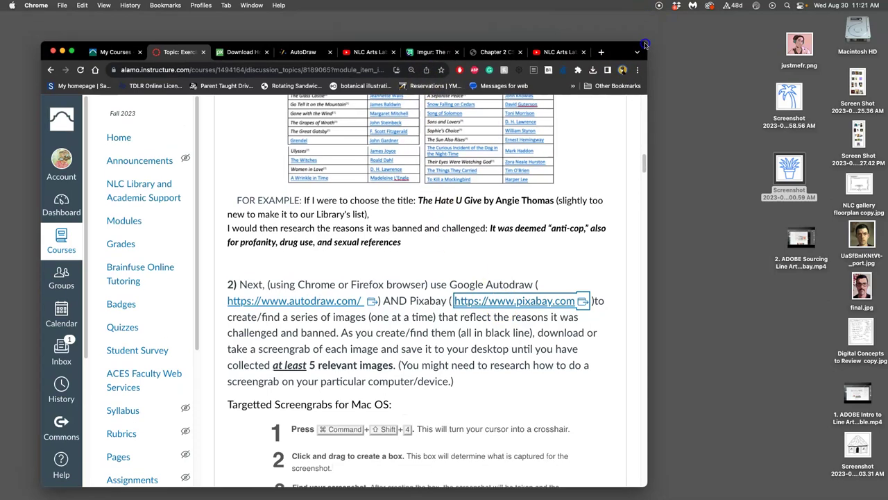
# On the Pixabay house-mushrooms page, dismiss the thanks popup and choose the 1919×1920 PNG size.
pyautogui.click(239, 52)
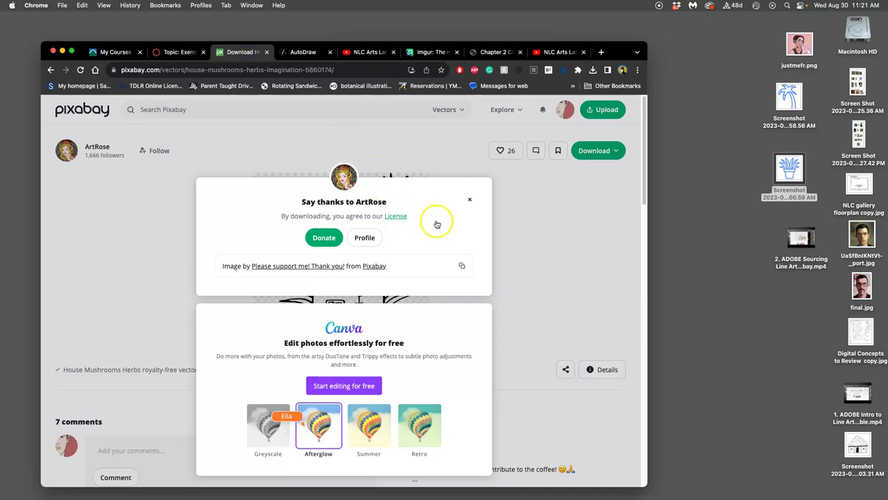
pyautogui.click(470, 200)
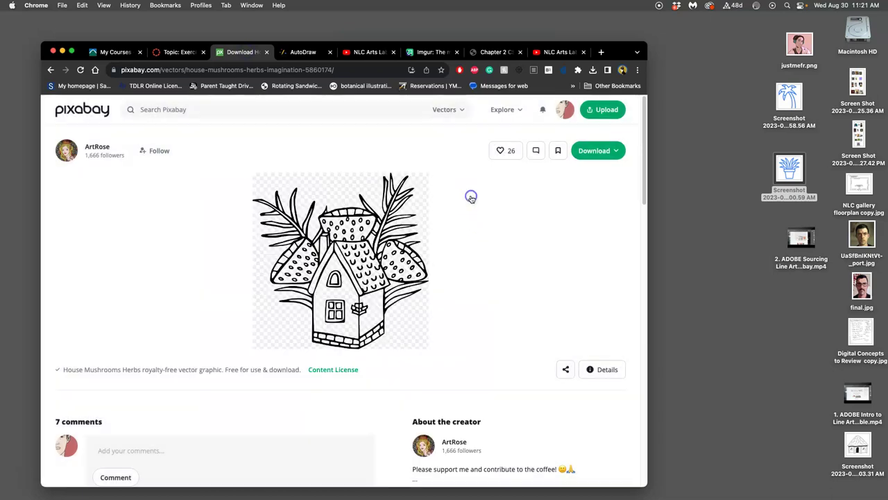
pyautogui.click(608, 152)
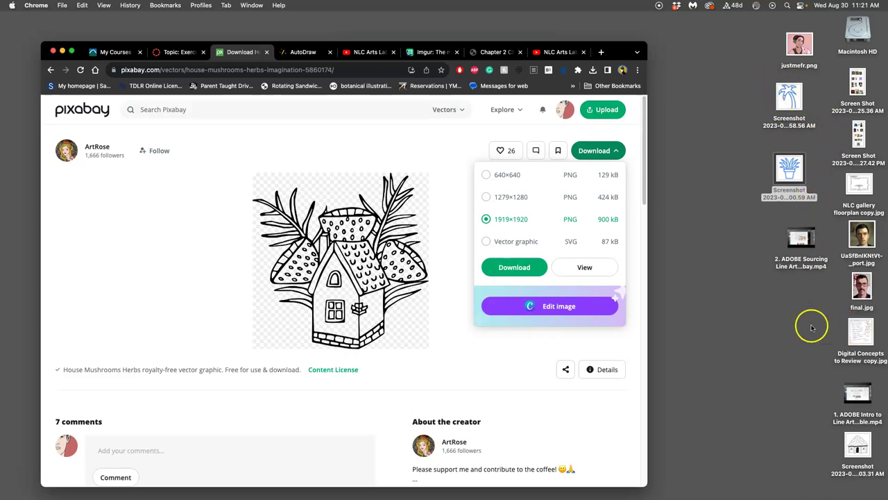
pyautogui.moveTo(11, 373)
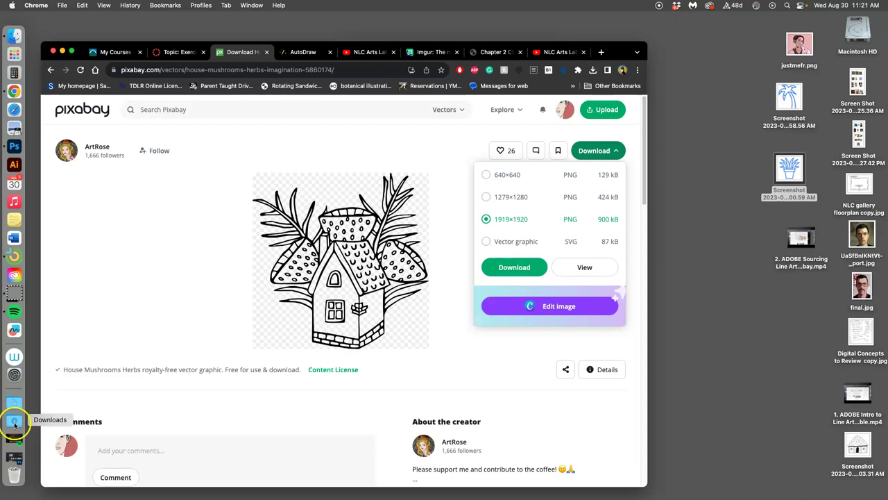
# Move house-5860174_1920.png from the Downloads stack onto the desktop.
pyautogui.click(13, 422)
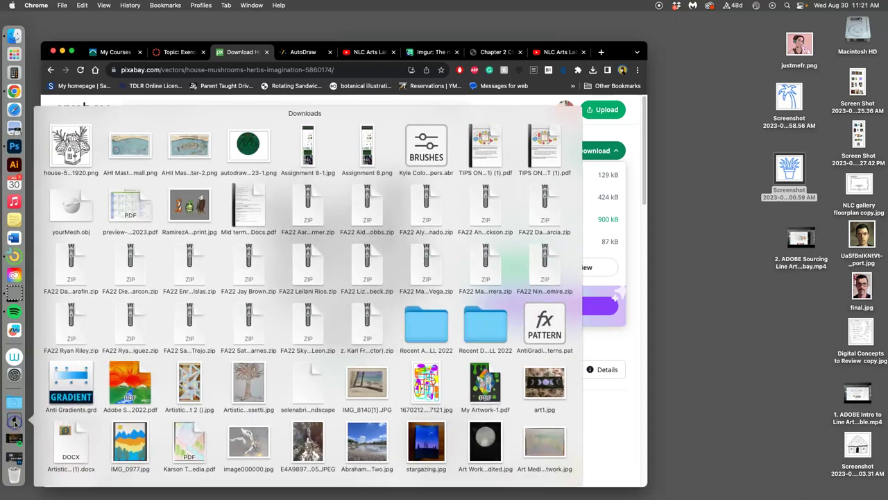
pyautogui.moveTo(69, 149); pyautogui.dragTo(736, 285)
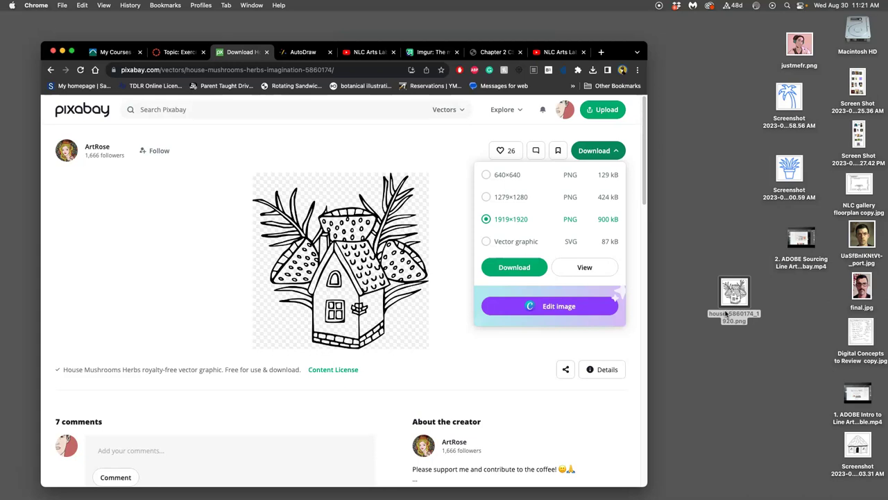
pyautogui.moveTo(680, 343); pyautogui.dragTo(685, 339)
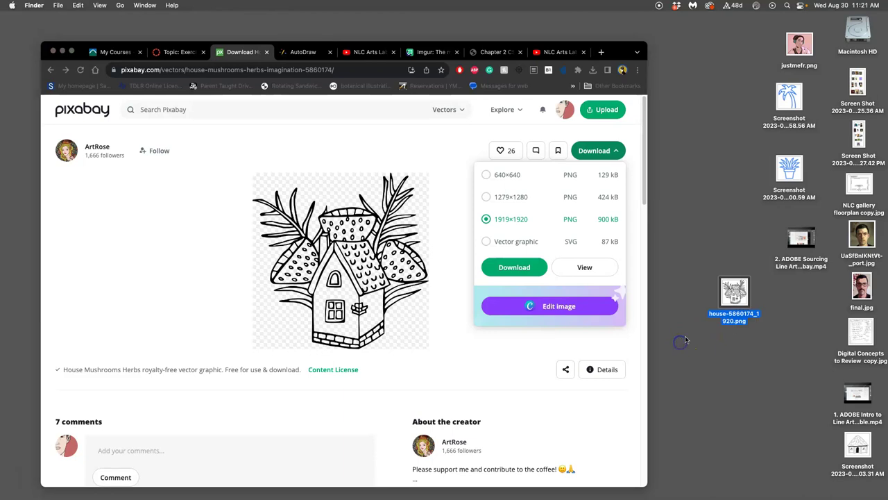
# Arrange the palm, plant and house images into a single desktop column.
pyautogui.moveTo(733, 294); pyautogui.dragTo(796, 308)
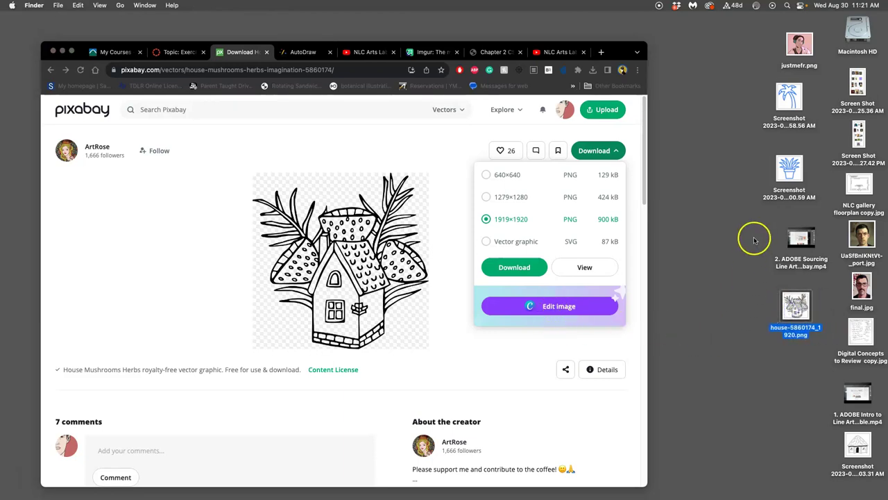
pyautogui.moveTo(858, 454); pyautogui.dragTo(706, 147)
pyautogui.moveTo(789, 97); pyautogui.dragTo(702, 201)
pyautogui.moveTo(788, 170); pyautogui.dragTo(709, 272)
pyautogui.moveTo(794, 305); pyautogui.dragTo(712, 320)
pyautogui.click(739, 298)
# Search Pixabay for 'palm tree', replacing the mistyped 'hawaiian' query.
pyautogui.click(452, 326)
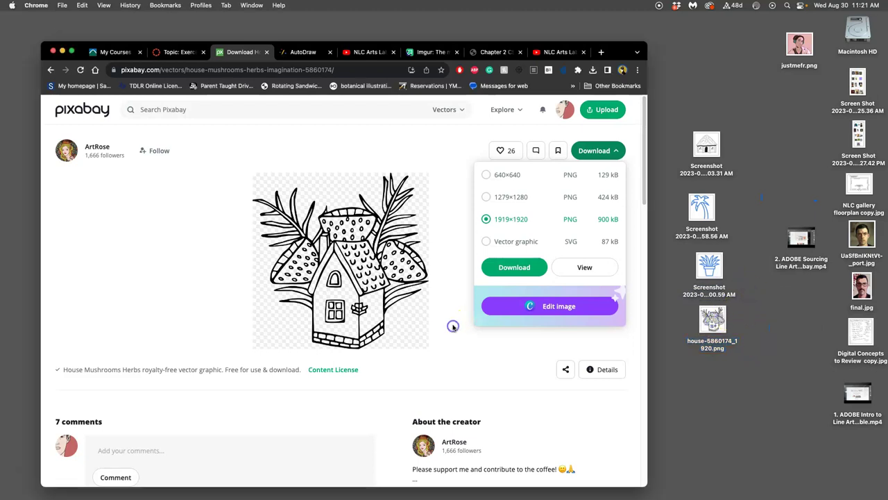
pyautogui.click(158, 109)
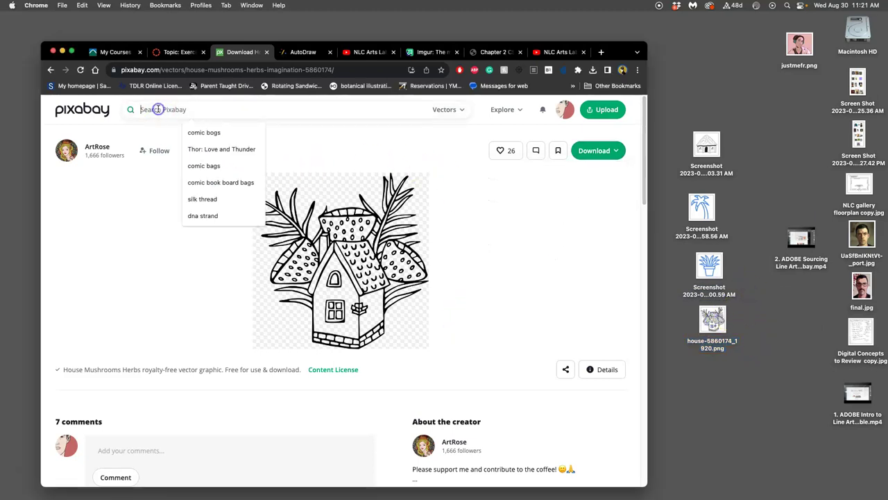
pyautogui.write('hawaiian palm')
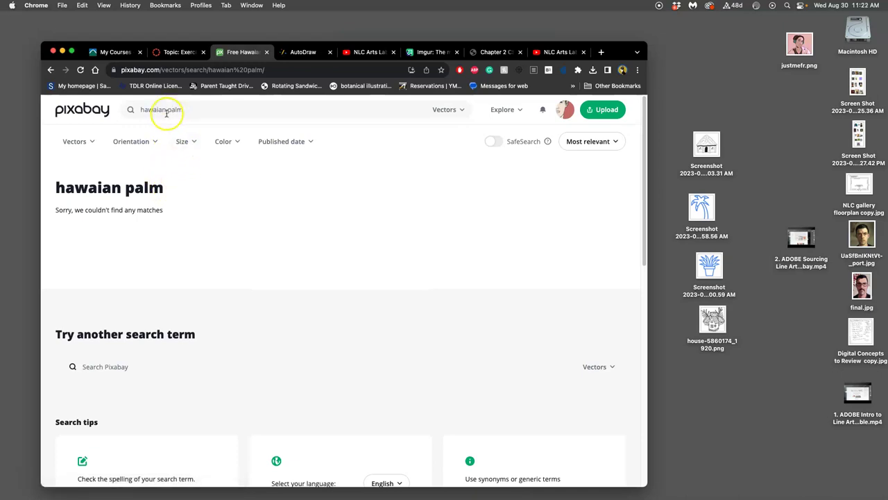
pyautogui.tripleClick(167, 111)
pyautogui.write('palm')
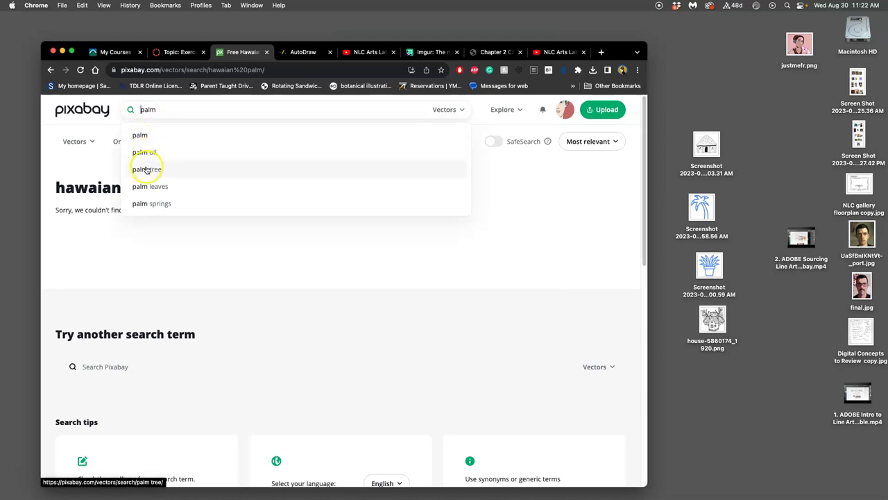
pyautogui.click(147, 169)
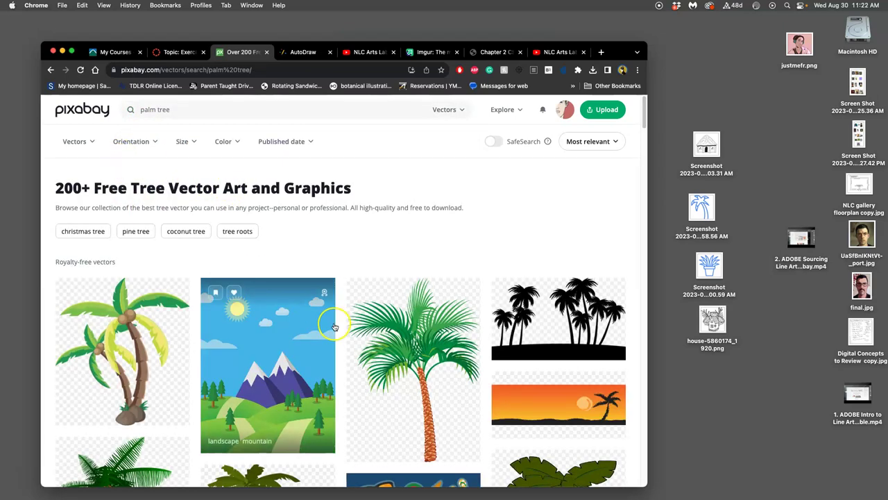
pyautogui.scroll(-3, 327, 324)
pyautogui.scroll(3, 337, 323)
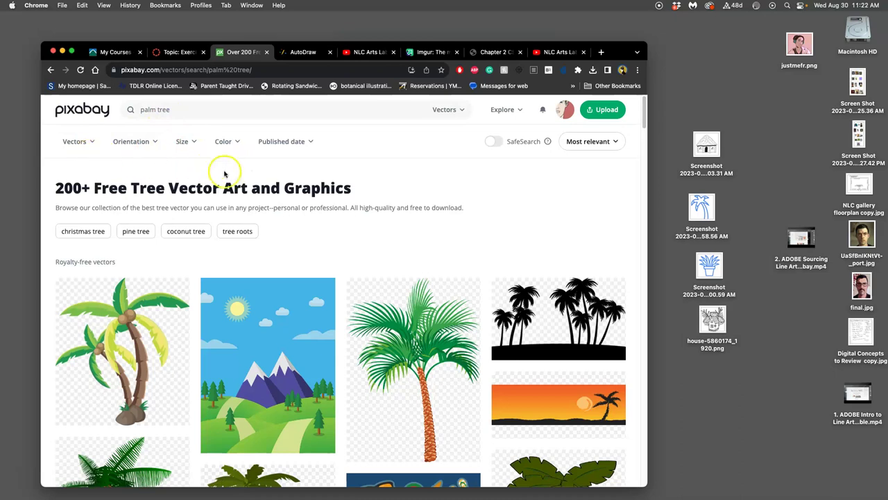
# Filter the palm tree results to black-and-white illustrations.
pyautogui.click(91, 143)
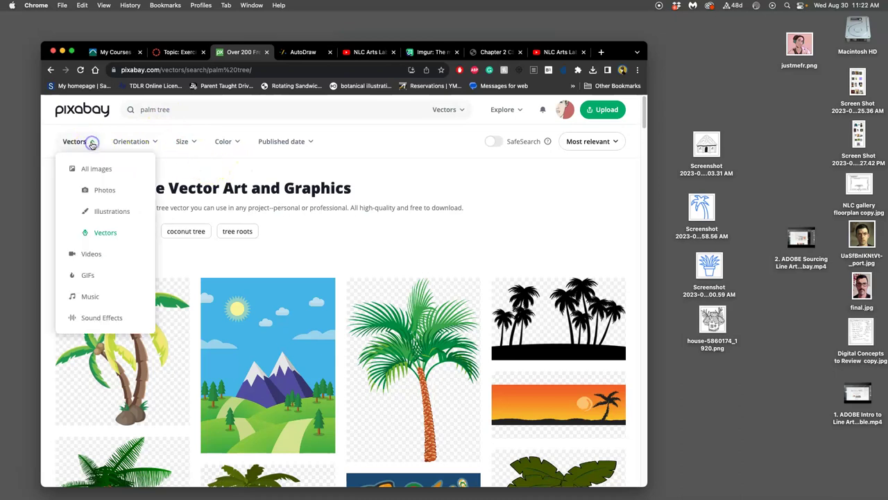
pyautogui.click(108, 208)
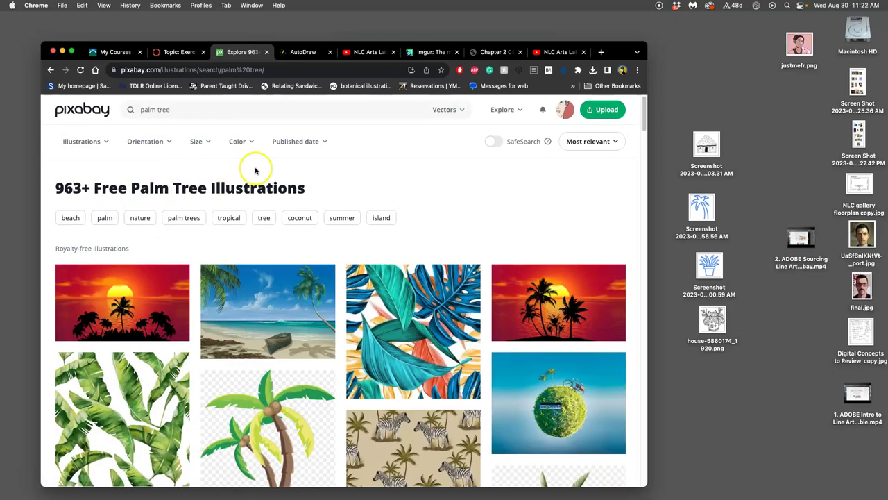
pyautogui.click(239, 141)
pyautogui.click(374, 188)
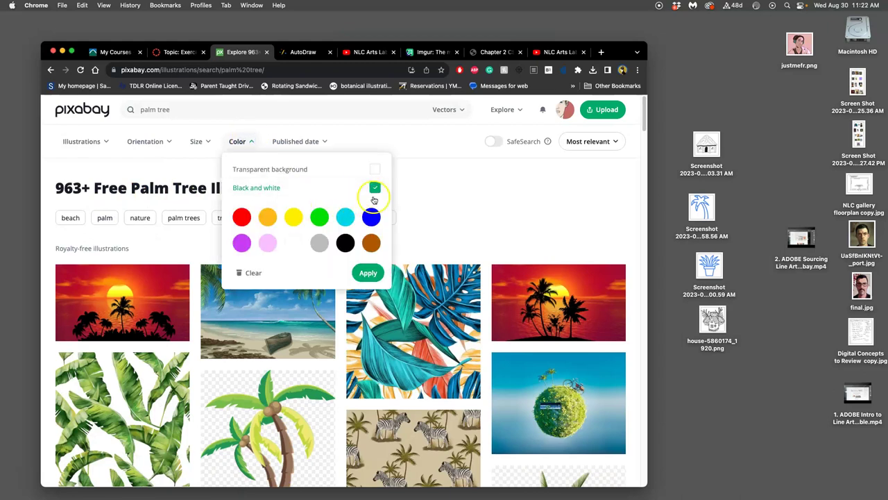
pyautogui.click(371, 273)
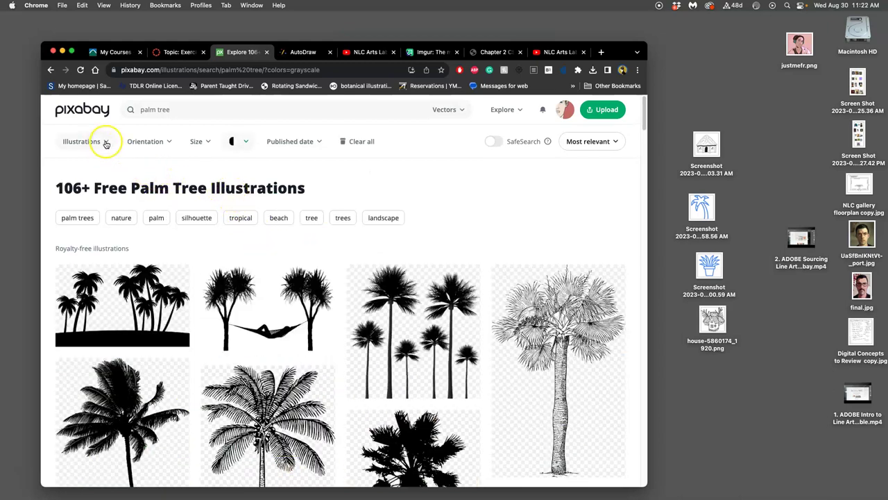
# Scroll the palm results and open the coconut palm drawing in a new tab.
pyautogui.scroll(-5, 190, 344)
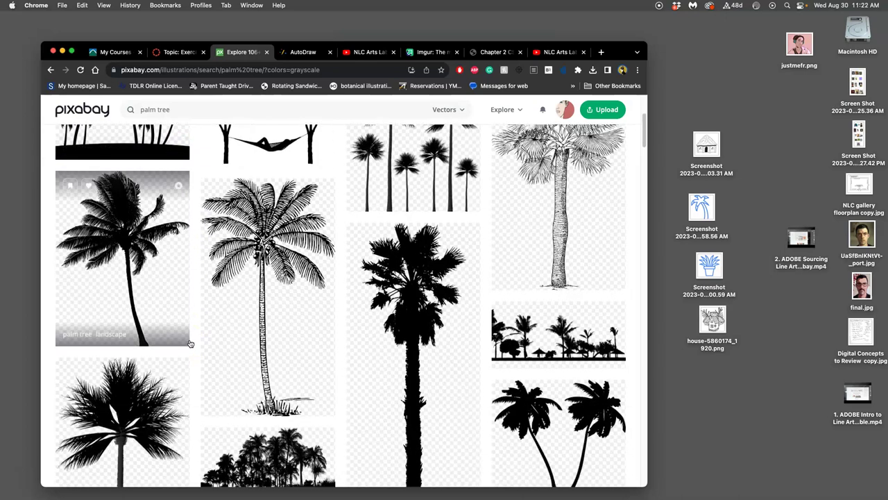
pyautogui.scroll(-3, 190, 343)
pyautogui.scroll(-5, 190, 343)
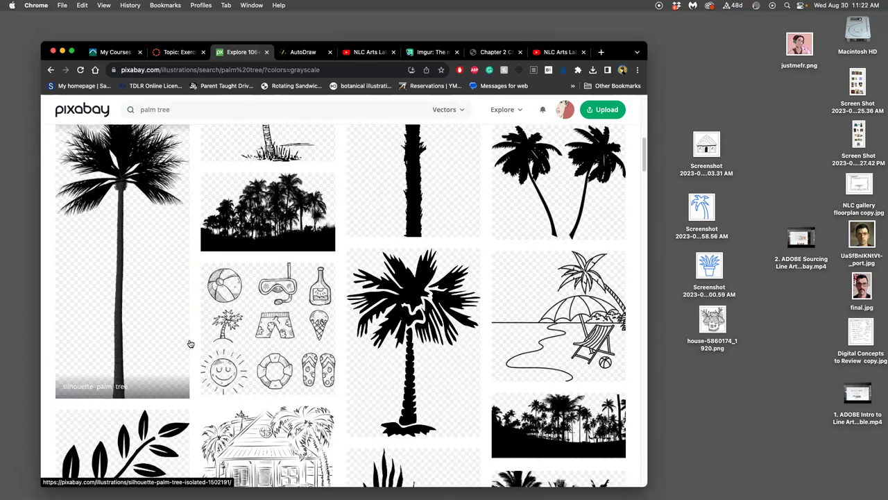
pyautogui.scroll(-5, 190, 344)
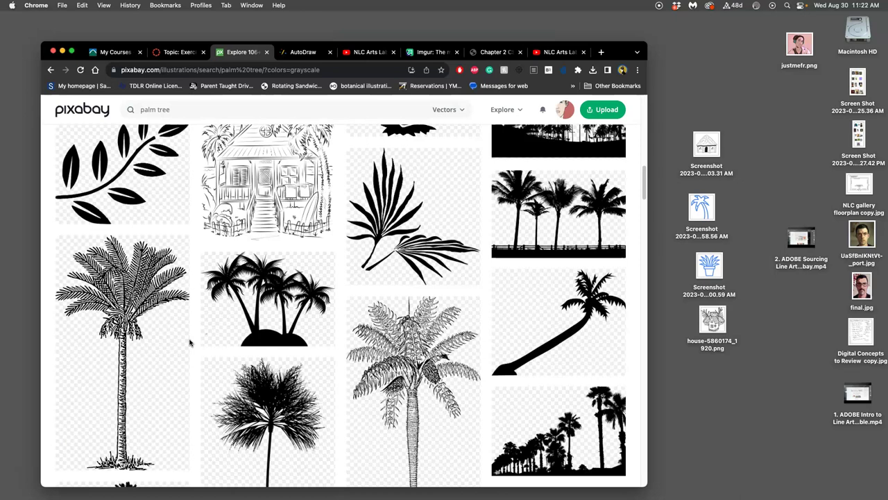
pyautogui.scroll(-4, 190, 343)
pyautogui.scroll(-5, 190, 344)
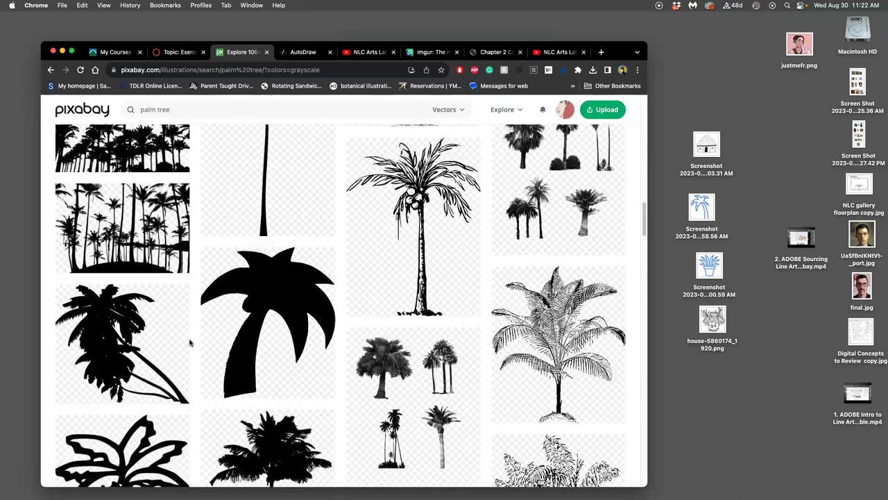
pyautogui.scroll(-5, 190, 341)
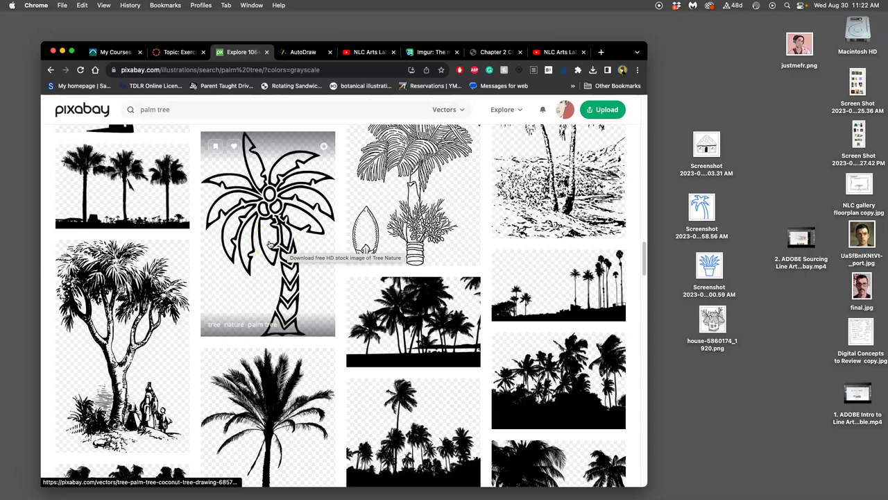
pyautogui.rightClick(269, 242)
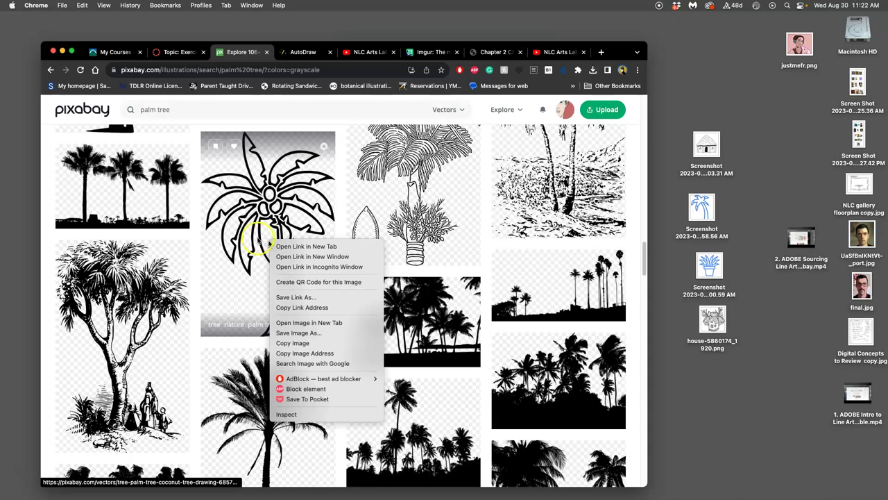
pyautogui.click(286, 246)
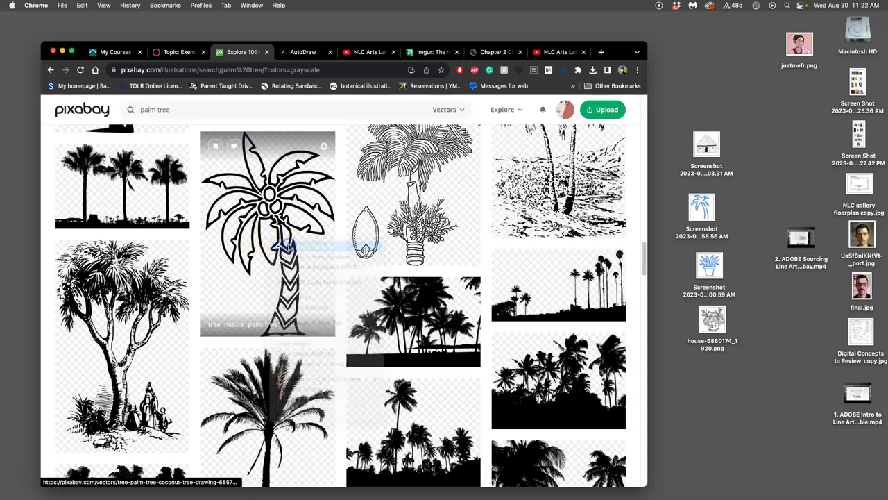
# Browse the second page of palm results, then return to the first page.
pyautogui.scroll(-10, 369, 270)
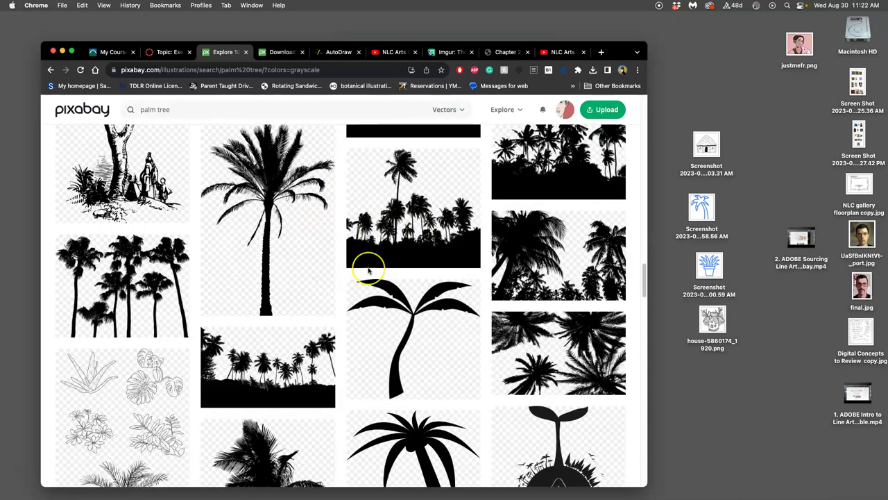
pyautogui.scroll(-15, 369, 271)
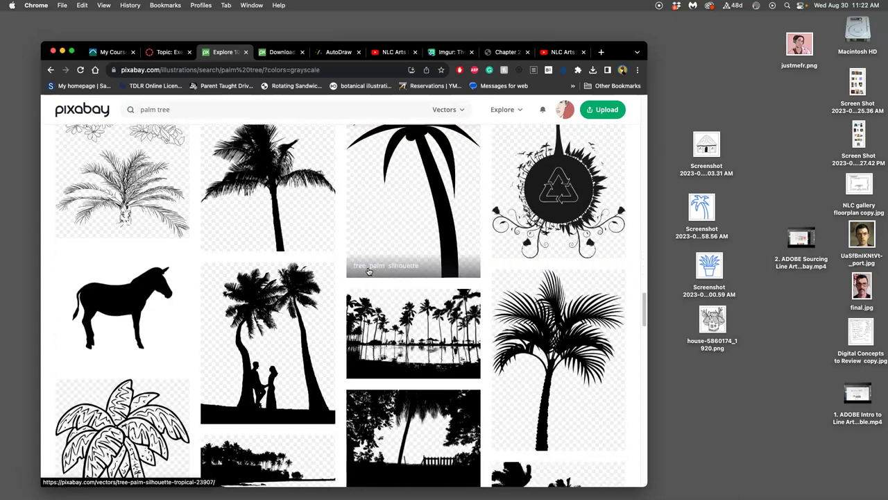
pyautogui.scroll(-15, 368, 270)
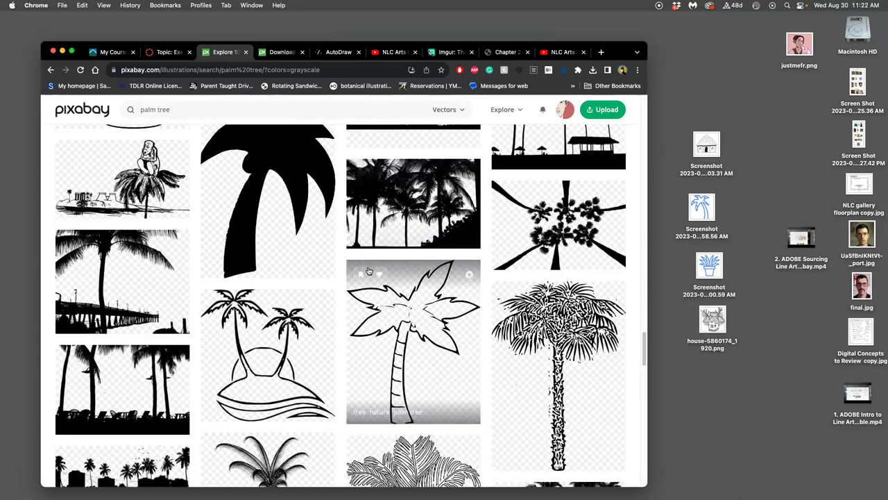
pyautogui.scroll(-10, 368, 270)
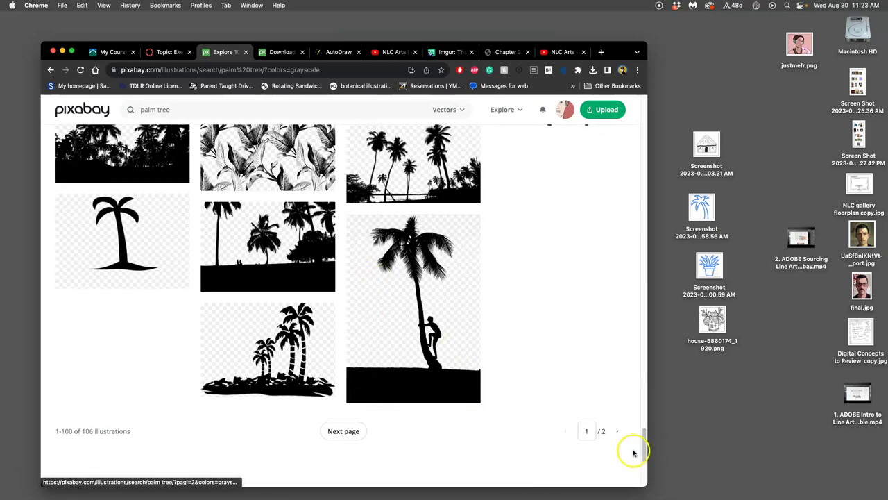
pyautogui.click(347, 431)
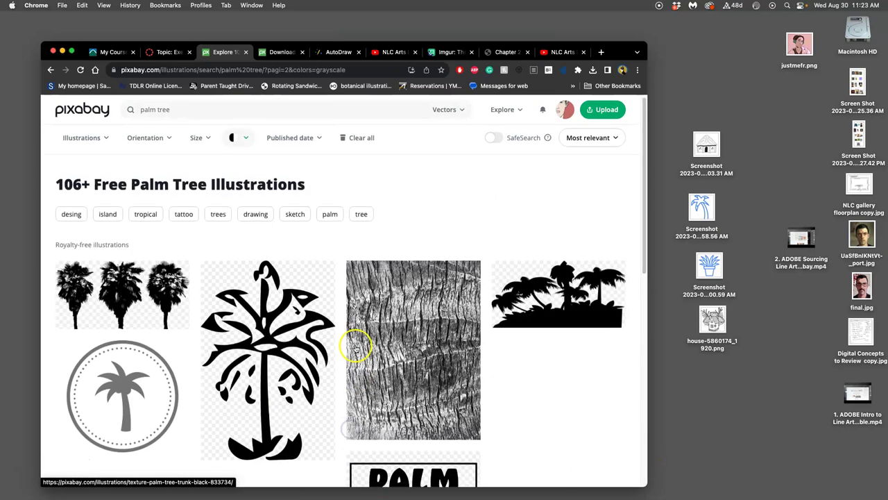
pyautogui.scroll(-1, 353, 342)
pyautogui.scroll(-4, 354, 344)
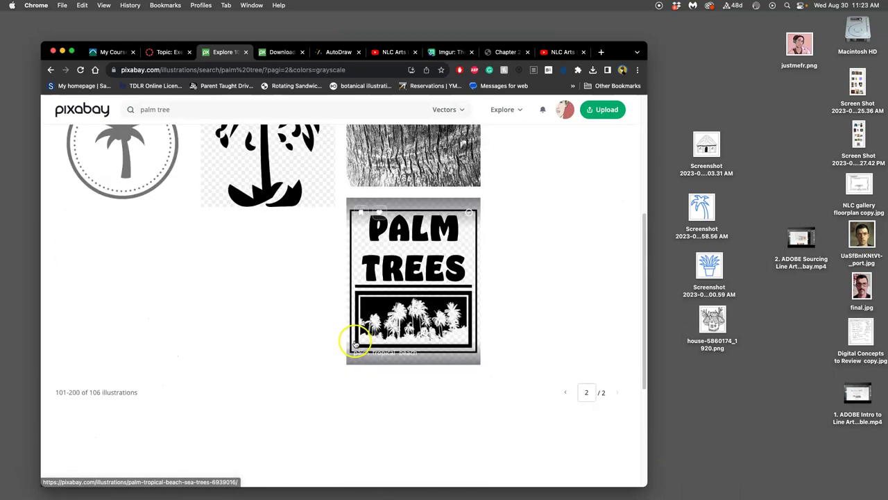
pyautogui.scroll(5, 353, 343)
pyautogui.scroll(-5, 354, 344)
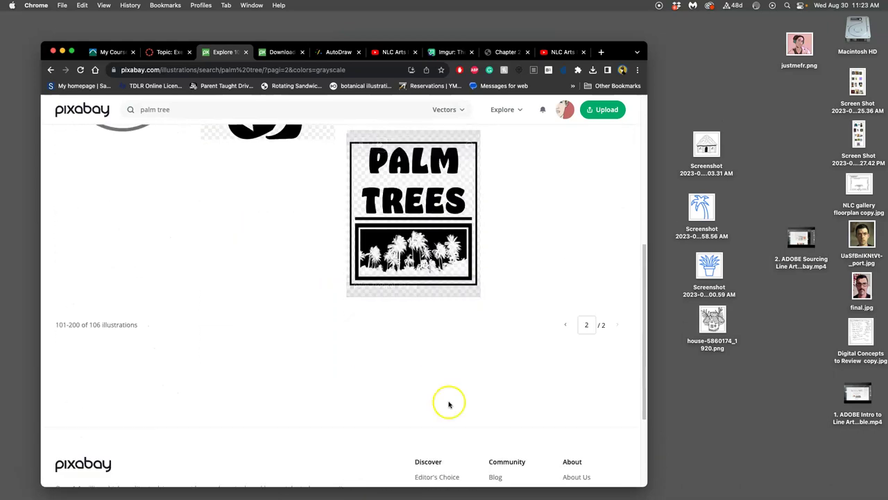
pyautogui.click(567, 326)
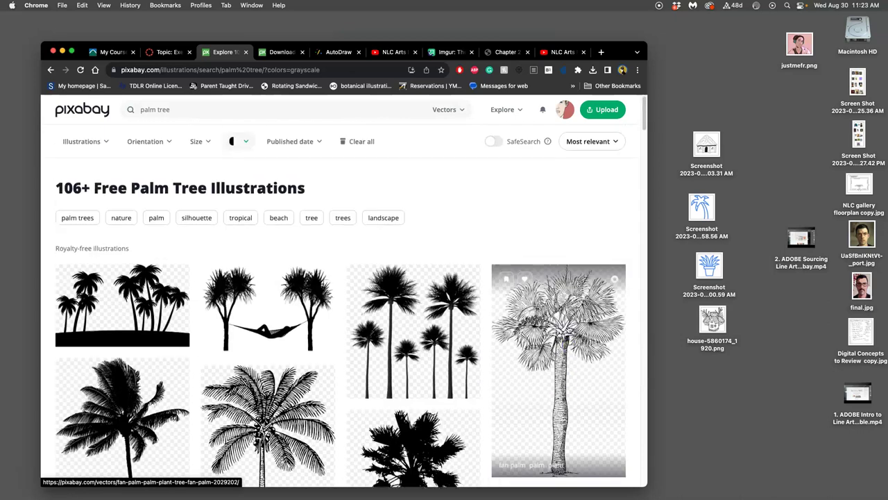
pyautogui.scroll(-5, 454, 372)
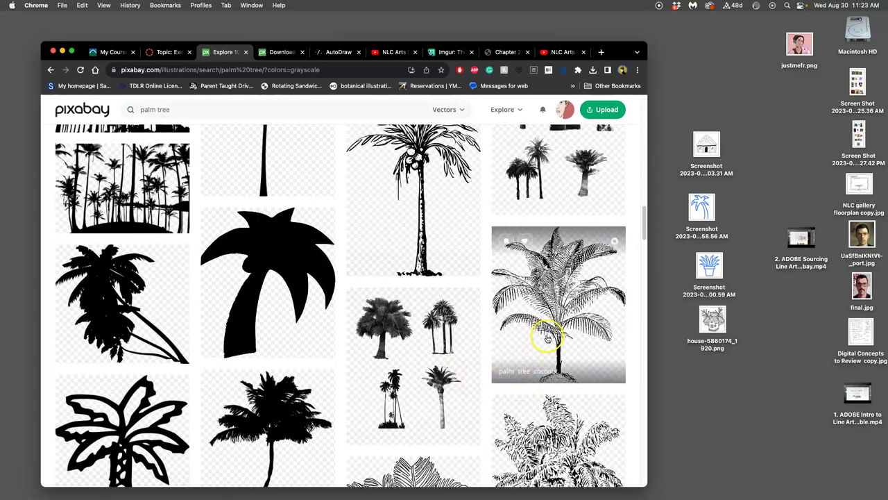
# Download the coconut palm sketch as a 1257×1920 PNG and close its tab.
pyautogui.rightClick(561, 317)
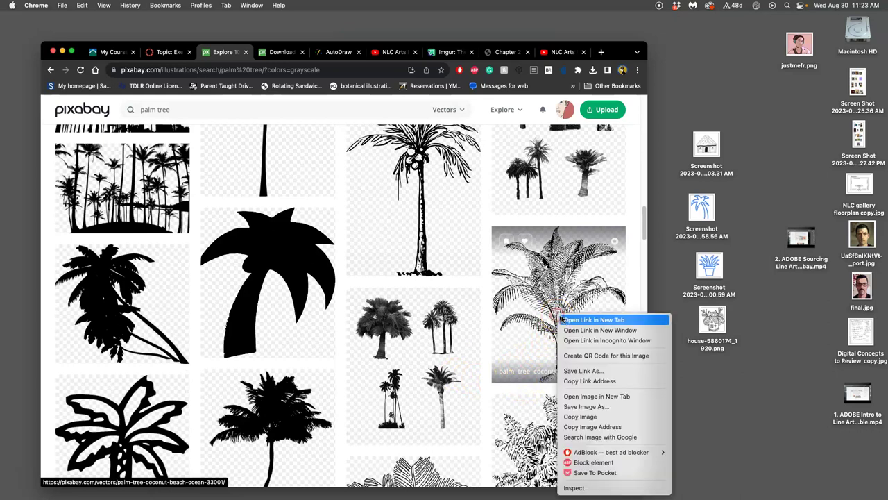
pyautogui.click(566, 320)
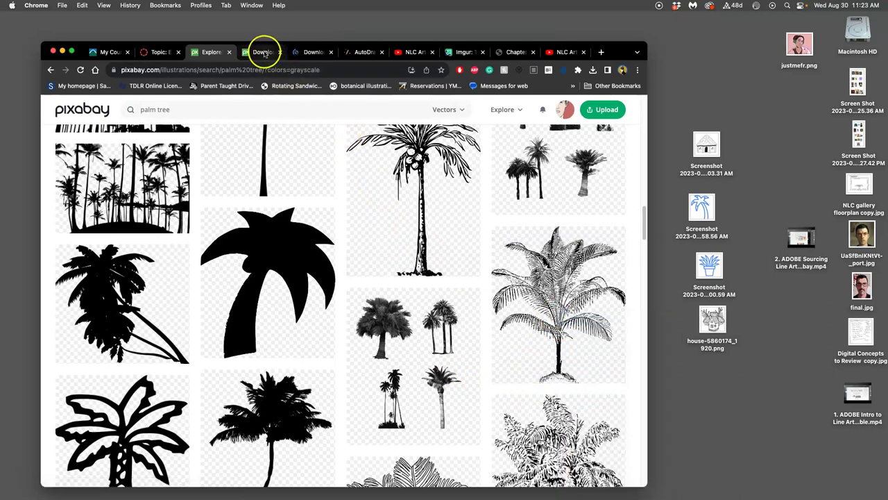
pyautogui.click(264, 53)
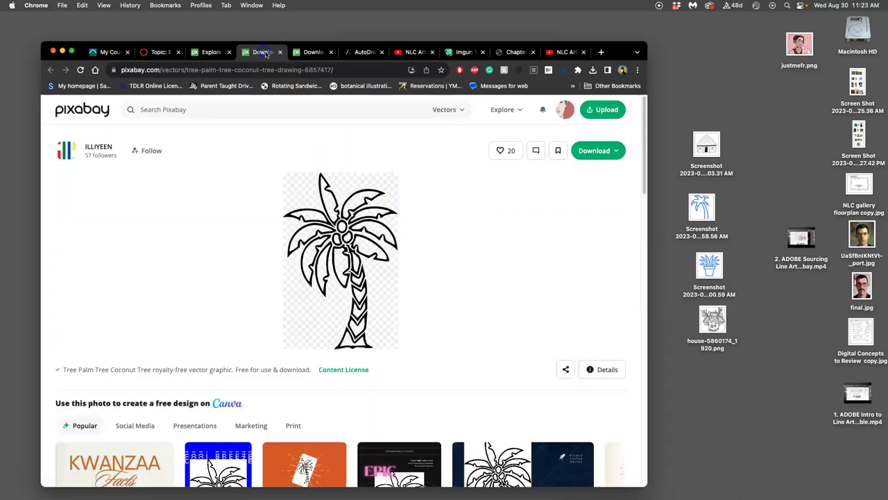
pyautogui.click(617, 151)
pyautogui.click(486, 219)
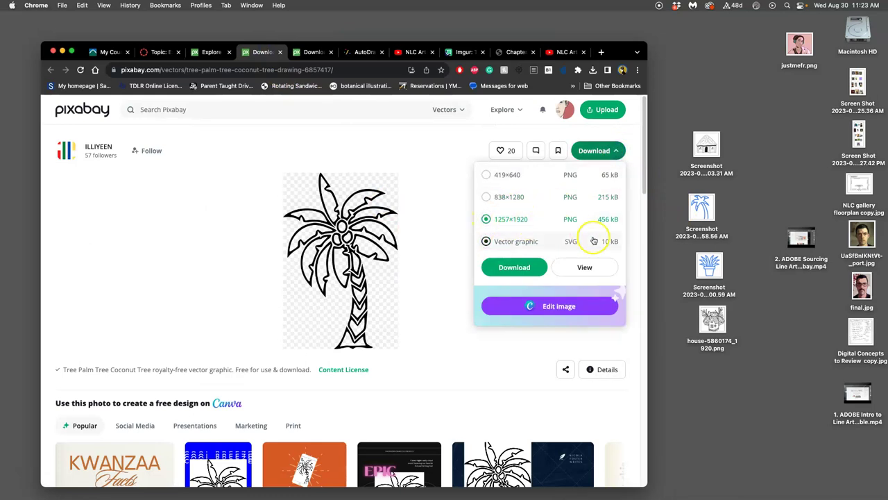
pyautogui.click(514, 268)
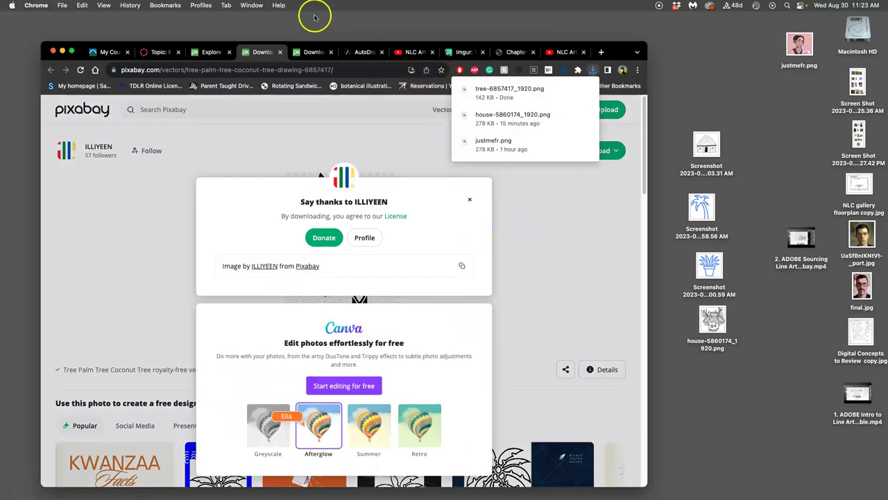
pyautogui.click(279, 52)
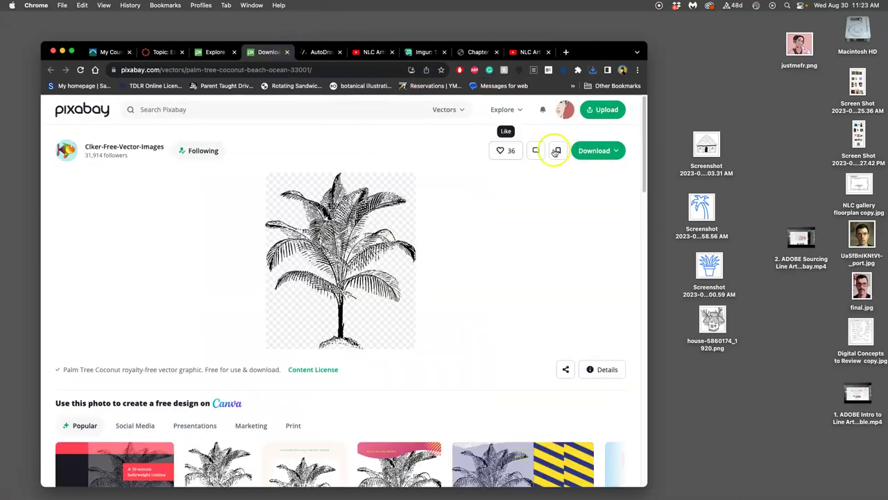
# Download the beach palm sketch as a 1642×1920 PNG and close its page.
pyautogui.click(592, 151)
pyautogui.click(485, 218)
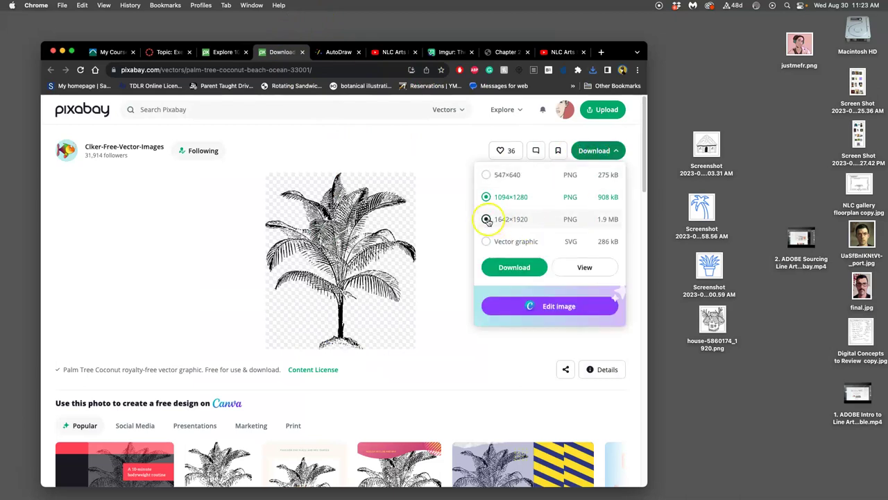
pyautogui.click(524, 268)
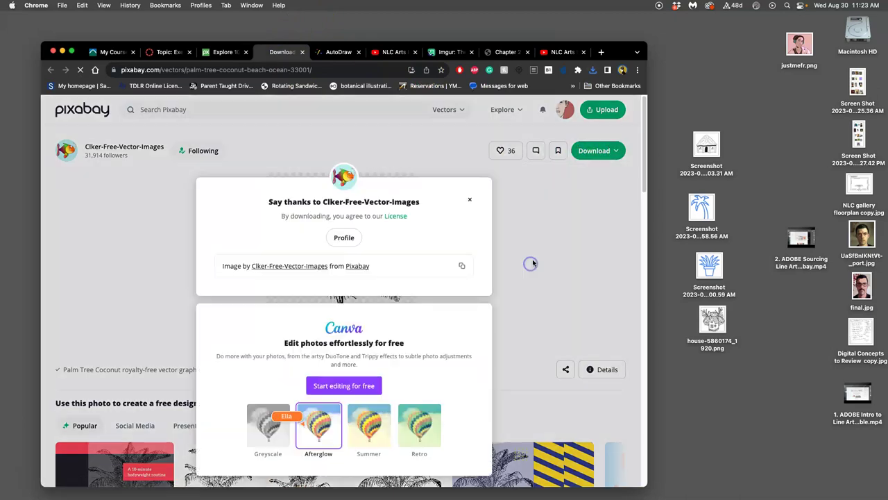
pyautogui.click(302, 52)
pyautogui.scroll(10, 278, 182)
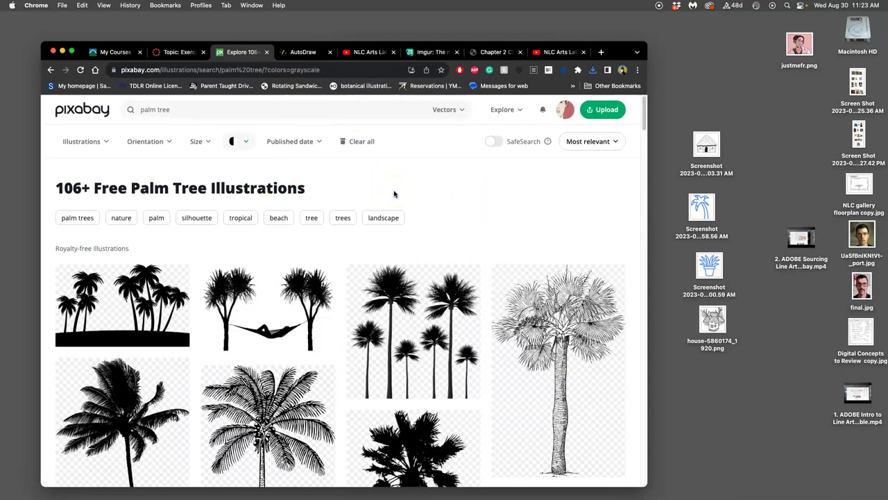
# Download the fan palm drawing as a 1211×1920 PNG and dismiss the downloads list.
pyautogui.click(548, 332)
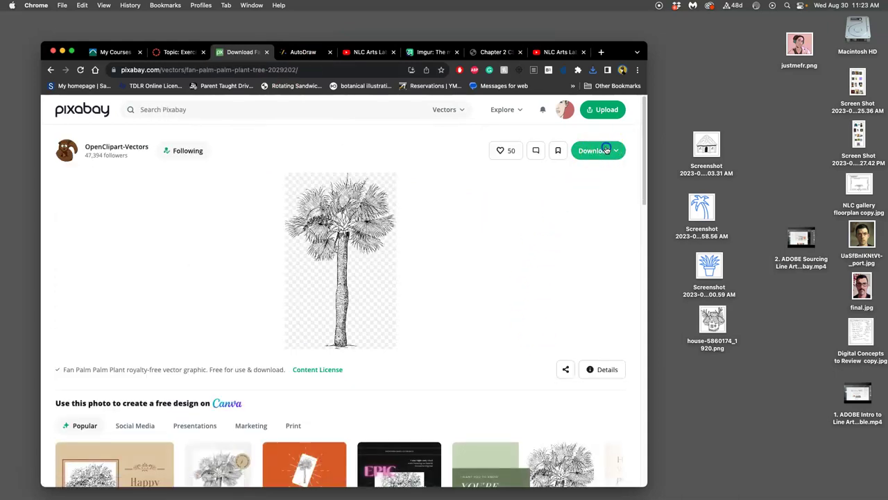
pyautogui.click(606, 150)
pyautogui.click(494, 221)
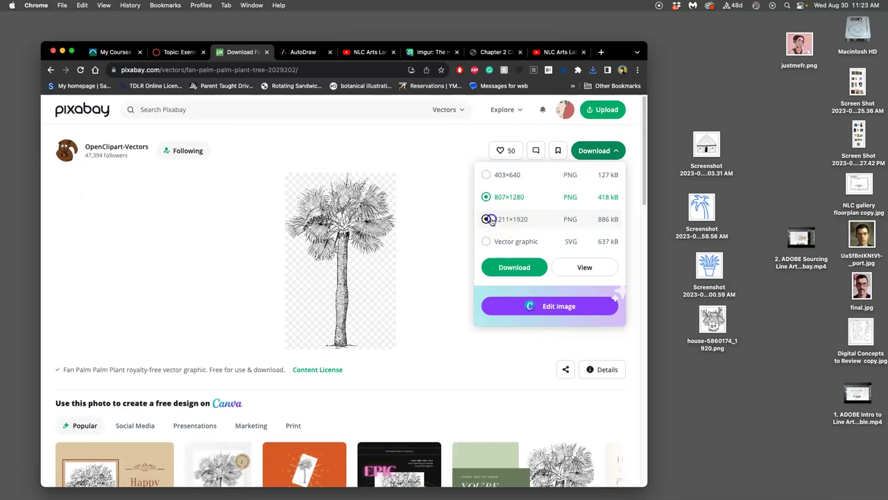
pyautogui.click(527, 268)
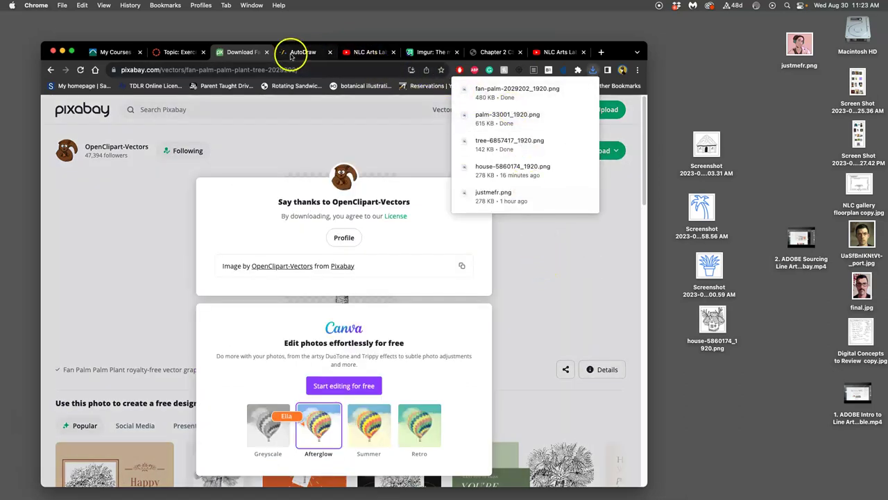
pyautogui.moveTo(6, 326)
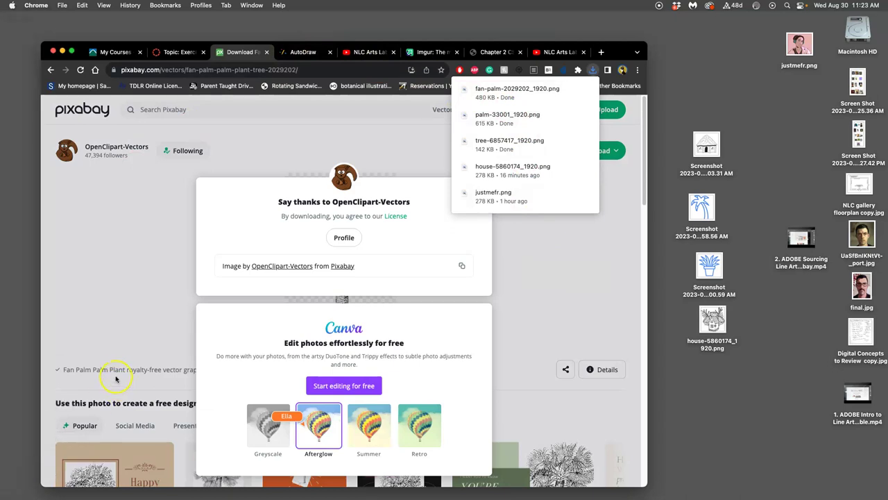
pyautogui.click(160, 310)
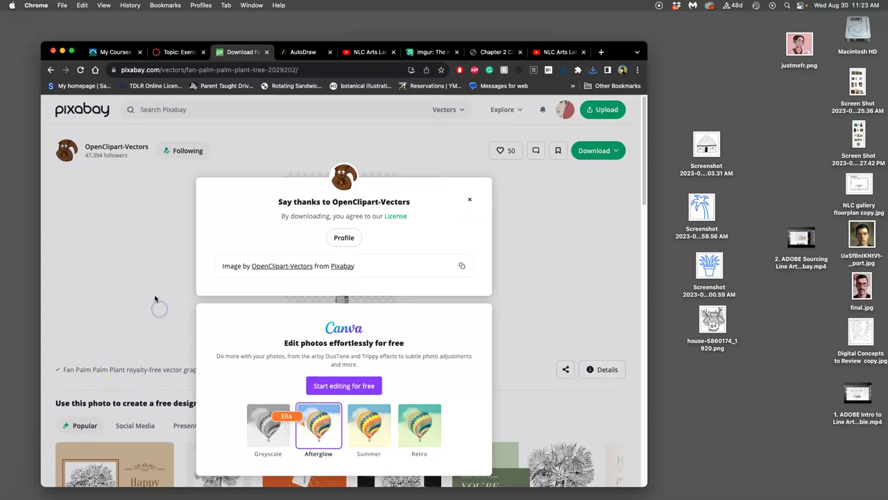
pyautogui.click(188, 70)
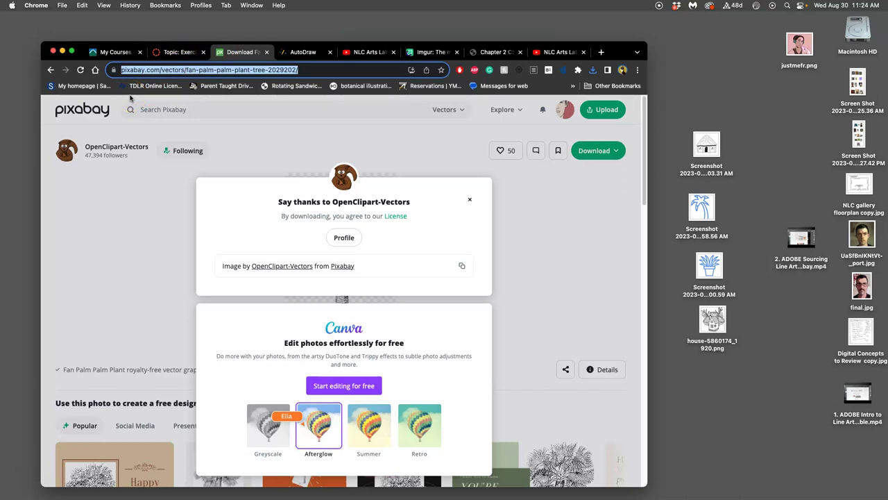
# Search 'google images' from the address bar to load images.google.com.
pyautogui.write('google')
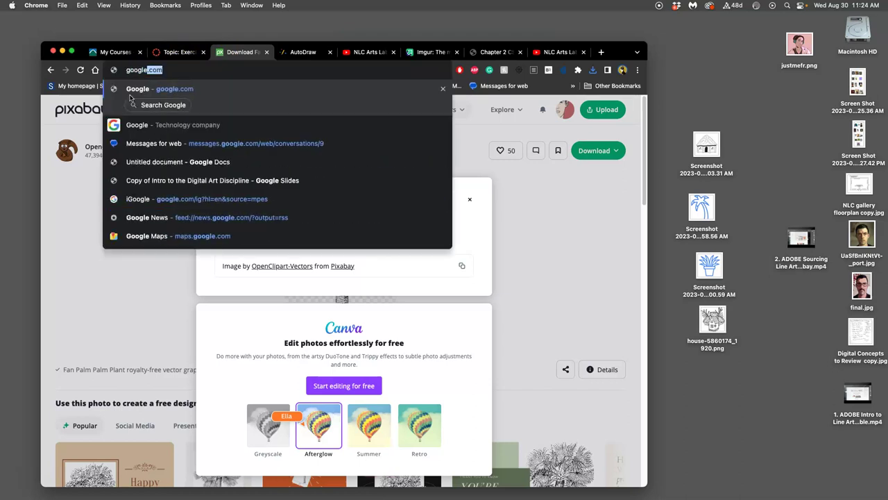
pyautogui.write(' images')
pyautogui.press('Return')
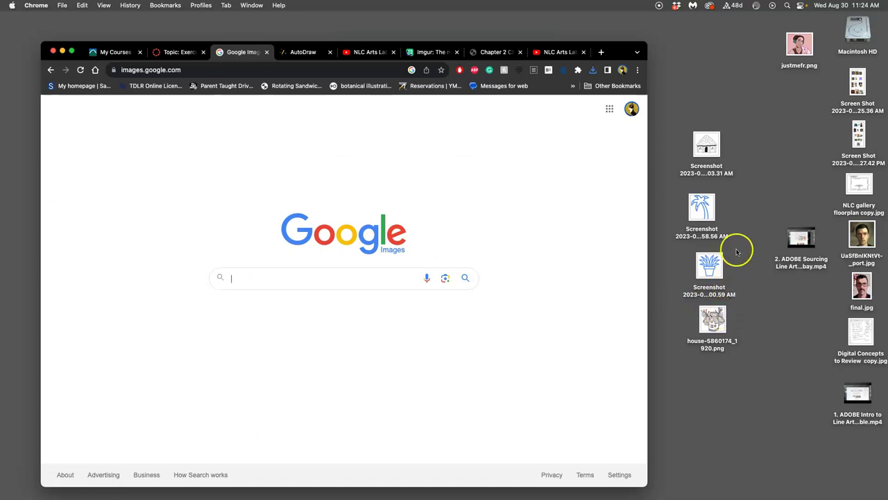
# Drop the palm tree screenshot onto Google Images and open the Vecteezy palm icon match.
pyautogui.moveTo(701, 217); pyautogui.dragTo(352, 345)
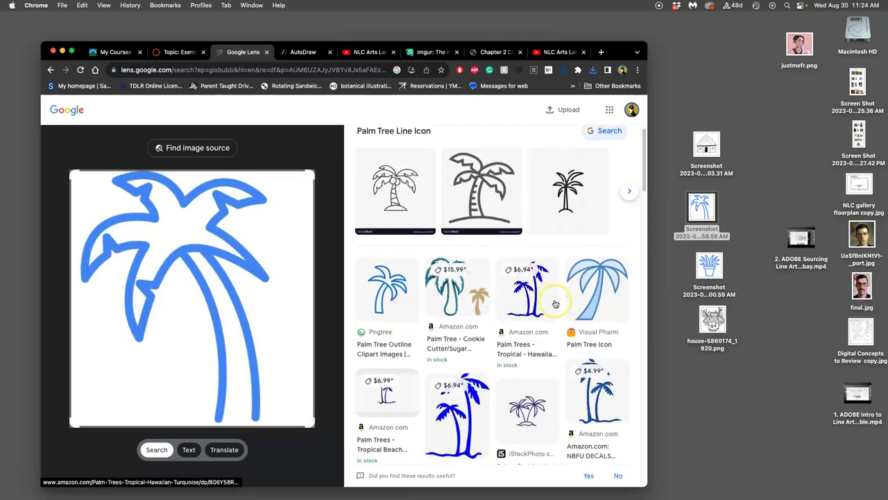
pyautogui.scroll(-3, 555, 304)
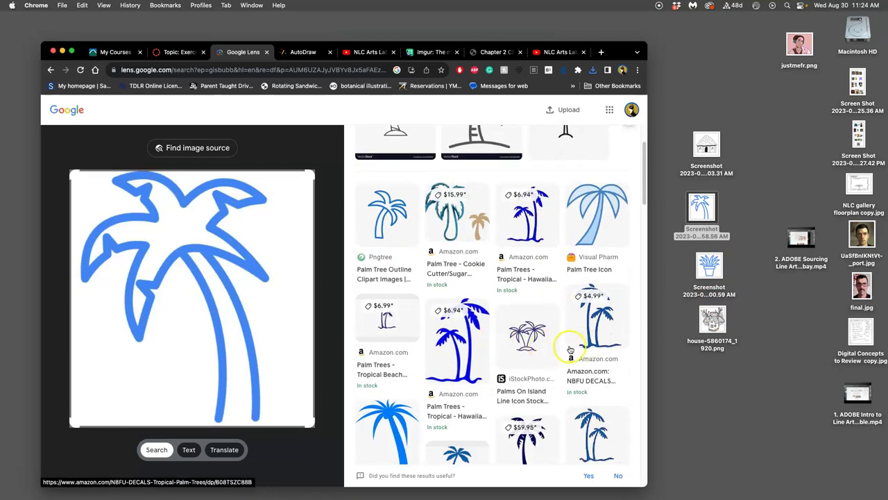
pyautogui.scroll(-10, 583, 345)
pyautogui.scroll(-8, 570, 347)
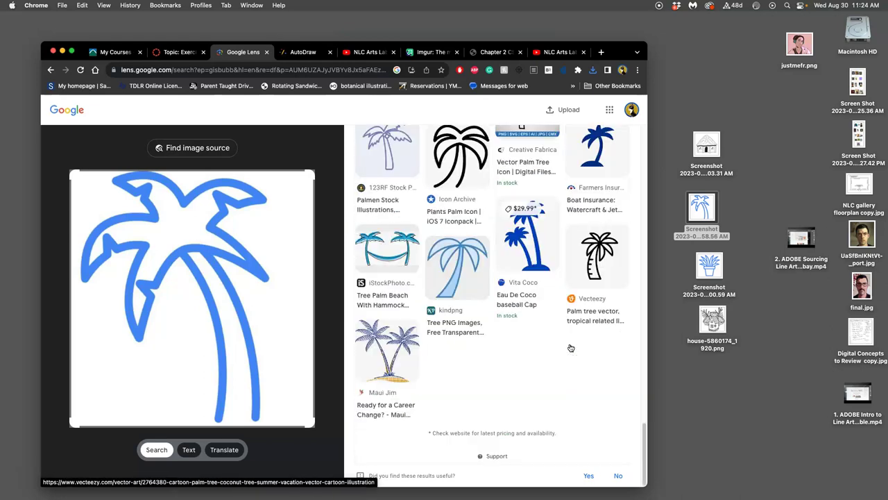
pyautogui.click(568, 340)
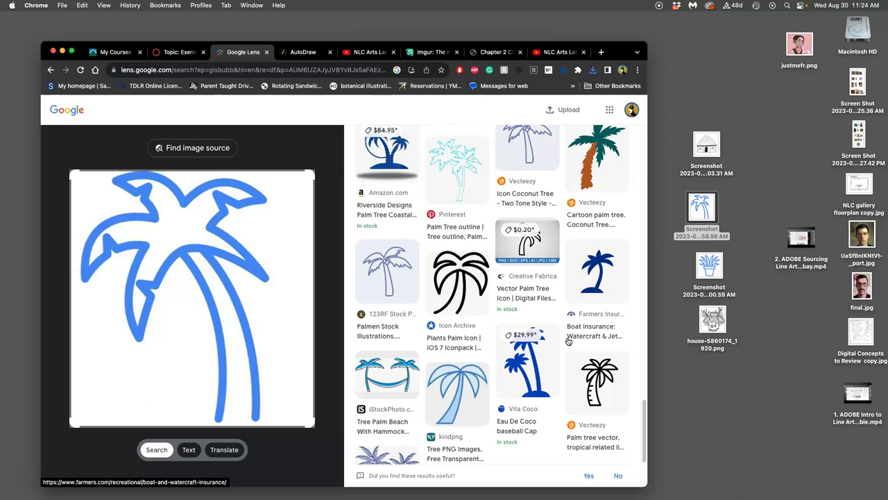
pyautogui.click(589, 378)
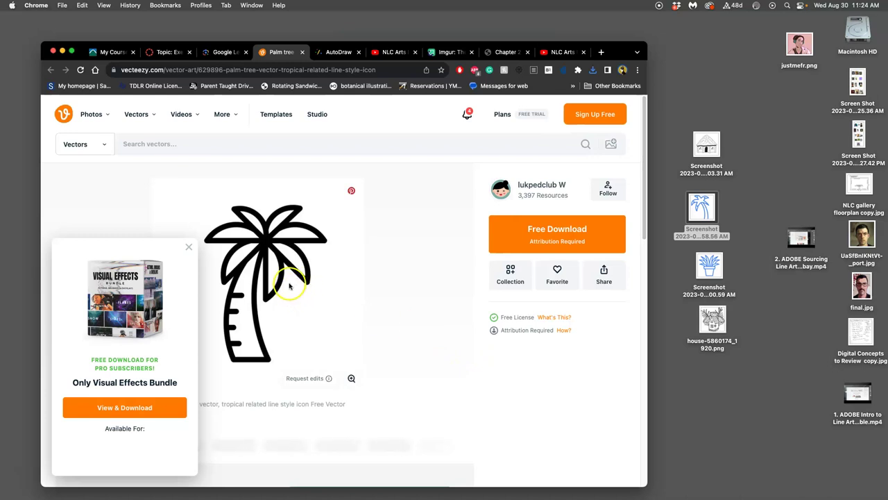
# Follow the author link on the Vecteezy palm icon page, then return to Google Lens.
pyautogui.click(565, 248)
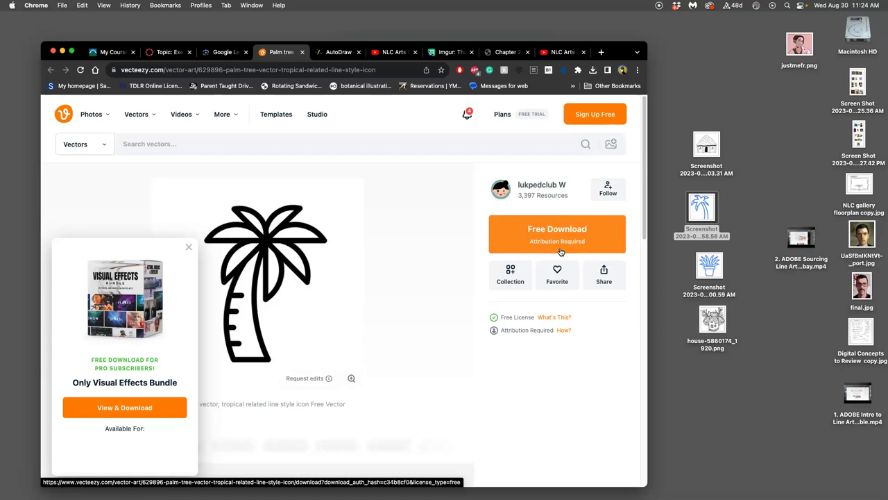
pyautogui.click(550, 190)
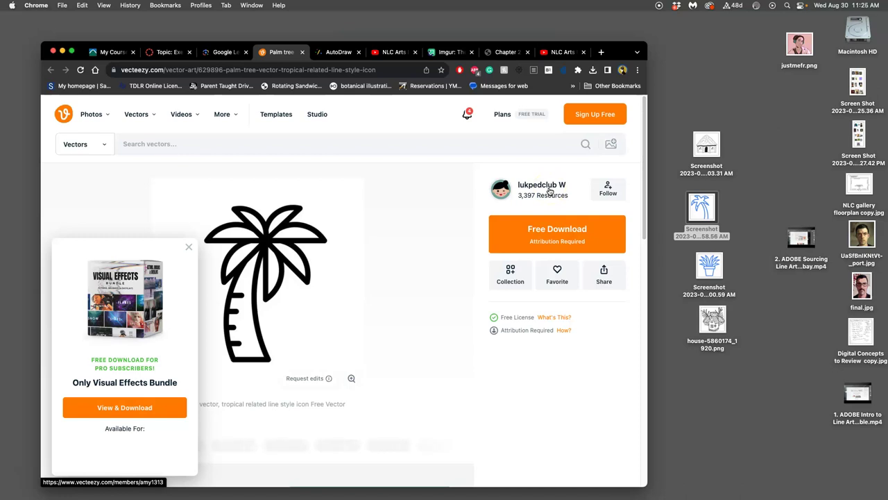
pyautogui.click(224, 55)
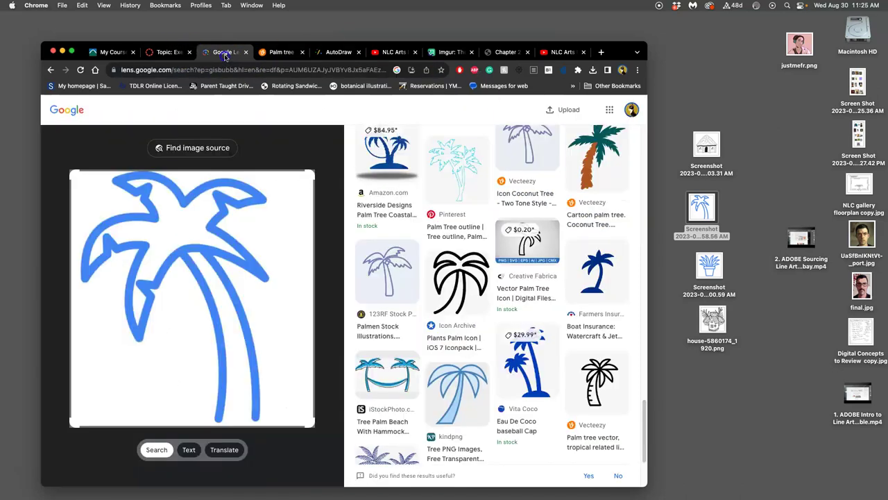
# Go back to Google Images and search for 'hawaiian shirt graphic line art'.
pyautogui.click(51, 68)
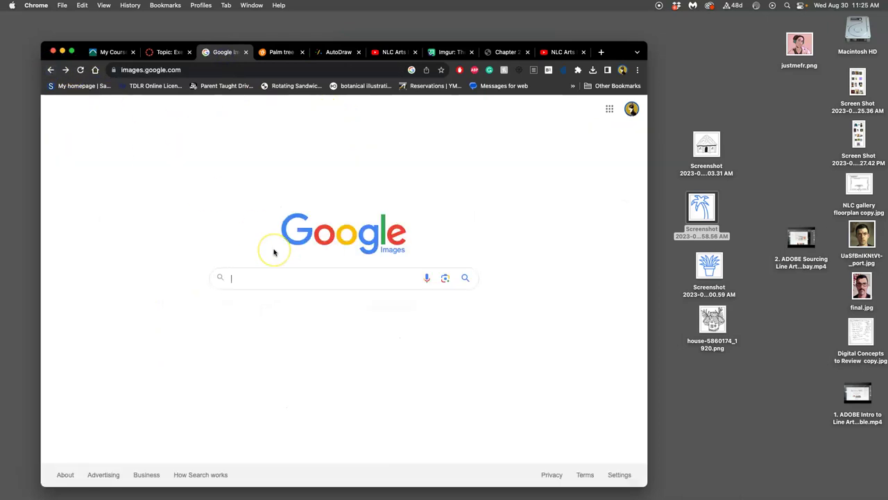
pyautogui.write('haw')
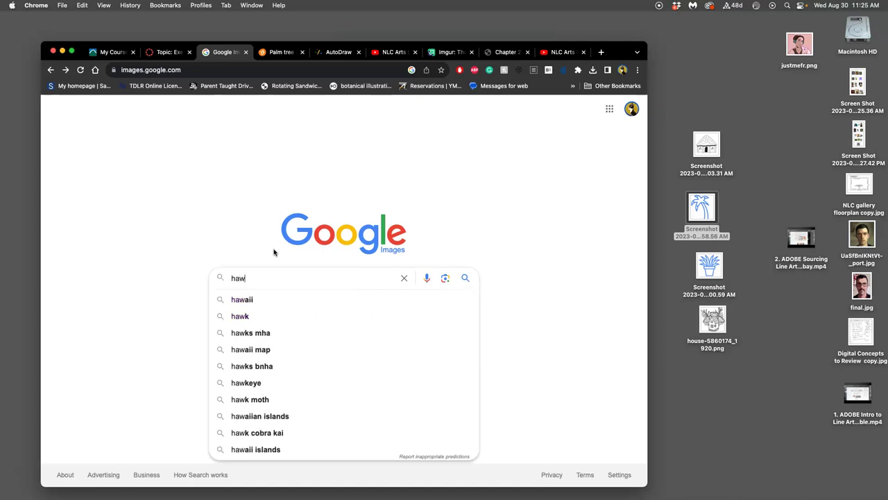
pyautogui.write('aiian ')
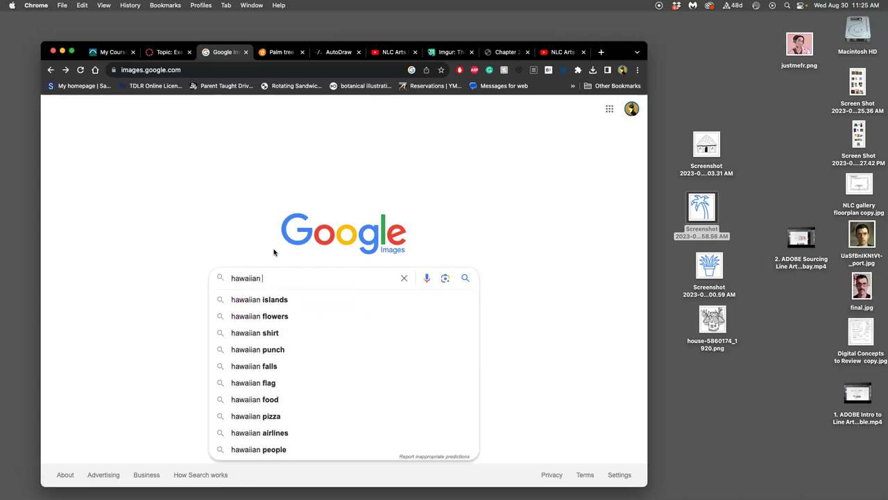
pyautogui.write('shirt graphic')
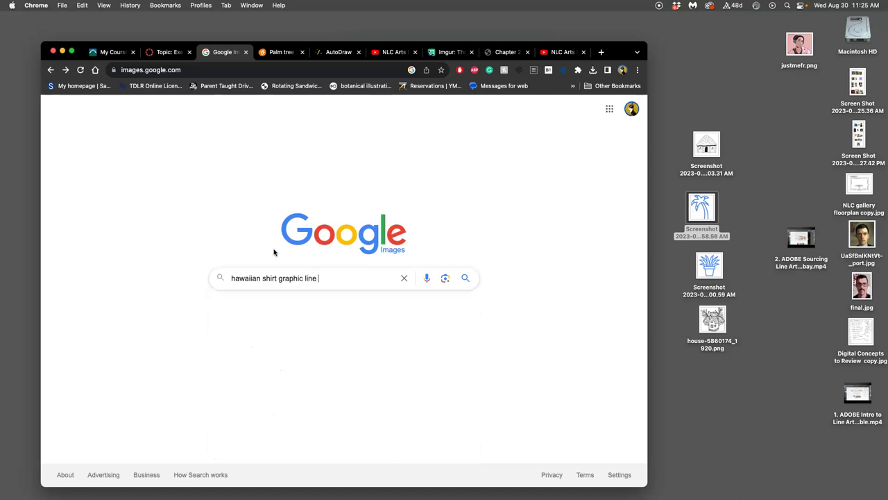
pyautogui.write(' line art')
pyautogui.press('Return')
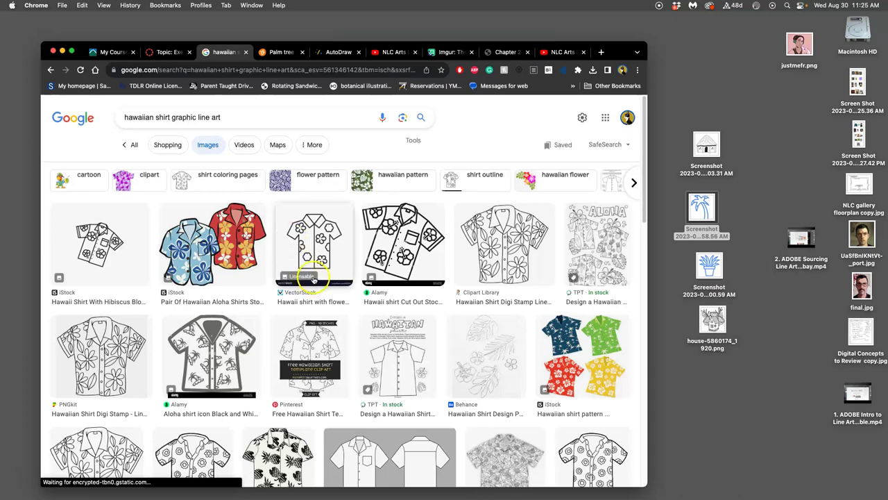
# Open the TPT coloring-page result in a new tab and switch to it.
pyautogui.scroll(-3, 313, 277)
pyautogui.scroll(-10, 312, 278)
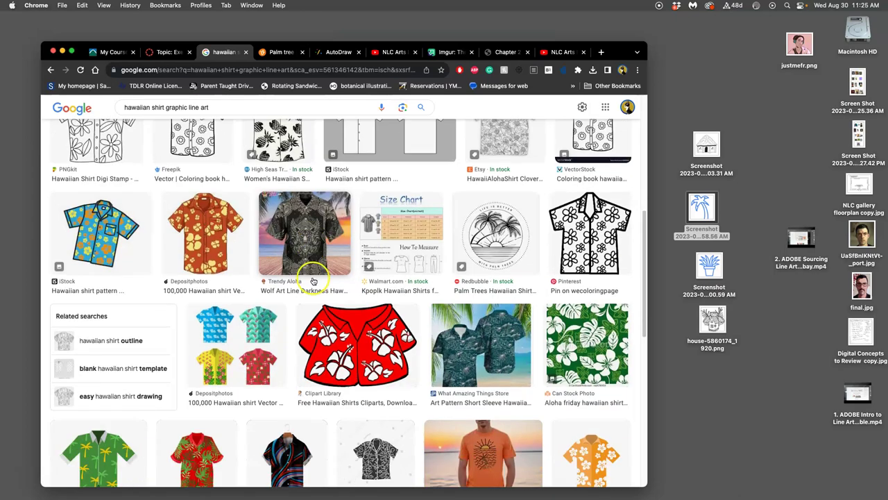
pyautogui.scroll(-3, 314, 281)
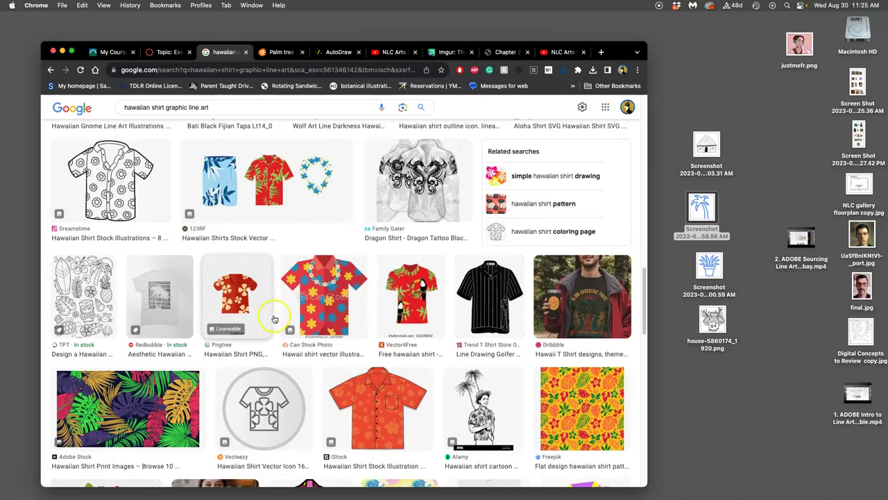
pyautogui.rightClick(90, 311)
pyautogui.click(107, 315)
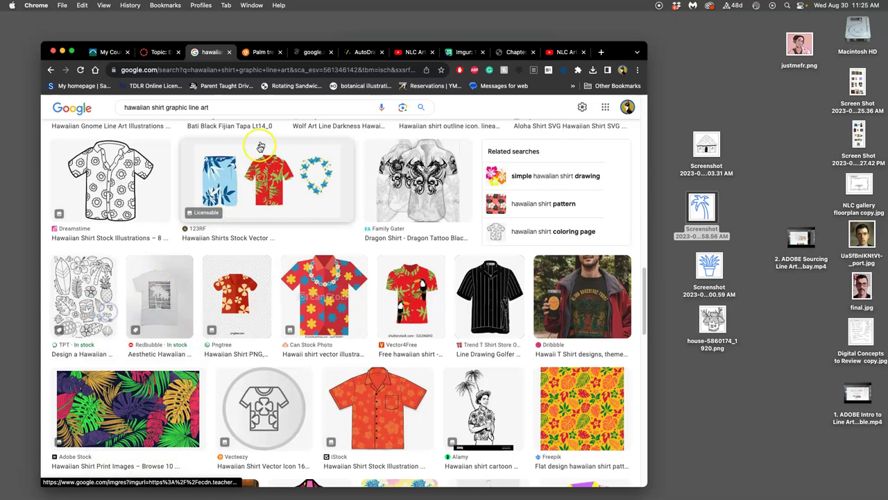
pyautogui.click(311, 51)
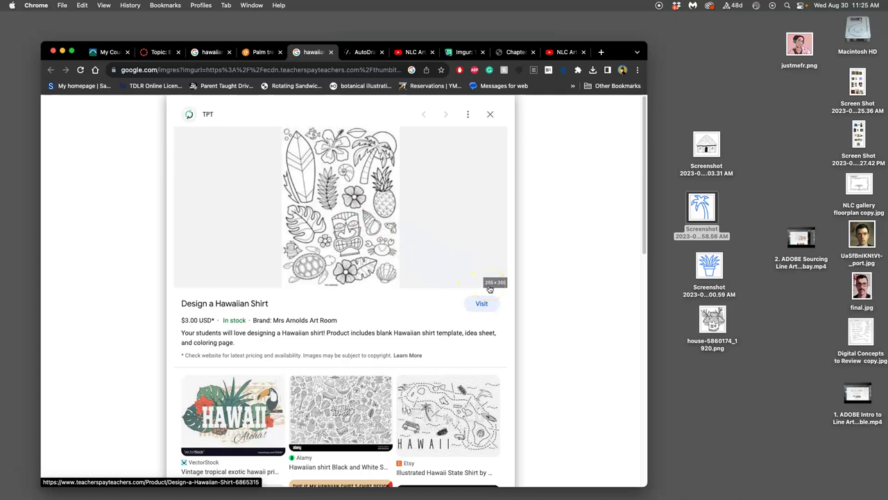
# Visit the TPT 'Design a Hawaiian Shirt' page, view its tropical coloring preview, then close the image preview.
pyautogui.click(341, 238)
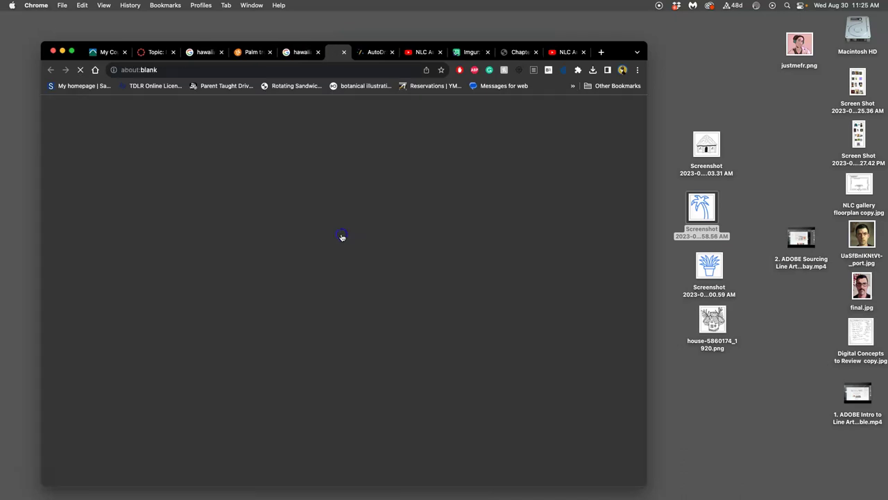
pyautogui.scroll(-15, 333, 271)
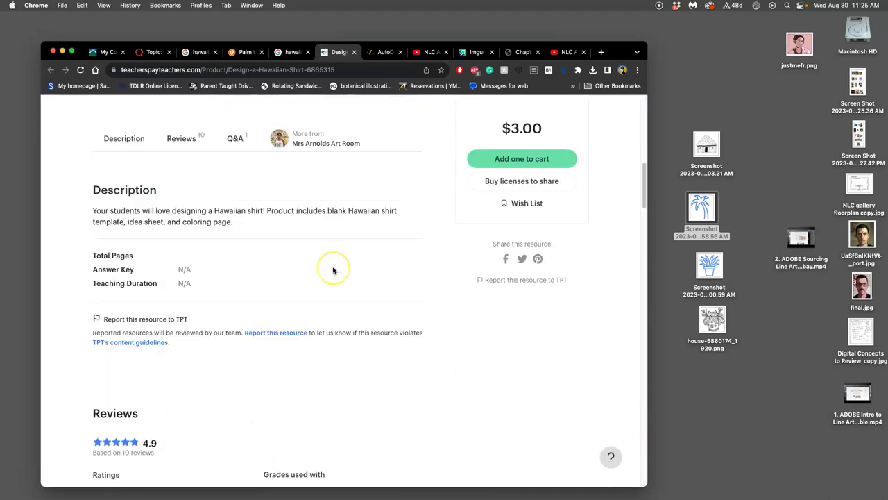
pyautogui.scroll(15, 333, 270)
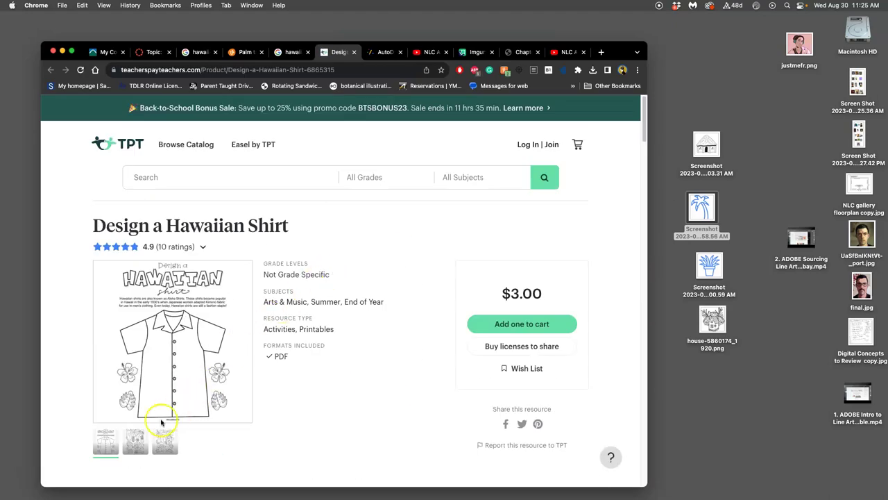
pyautogui.click(136, 441)
pyautogui.moveTo(182, 335); pyautogui.dragTo(214, 338)
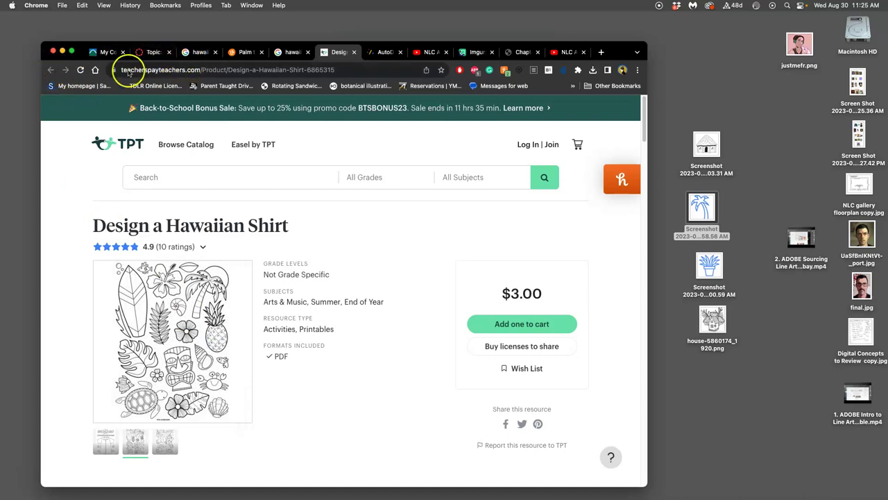
pyautogui.click(293, 54)
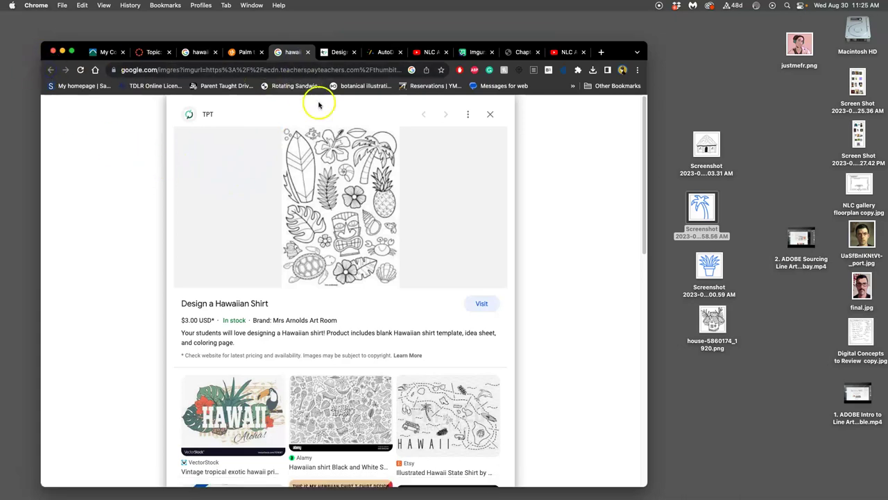
pyautogui.click(490, 114)
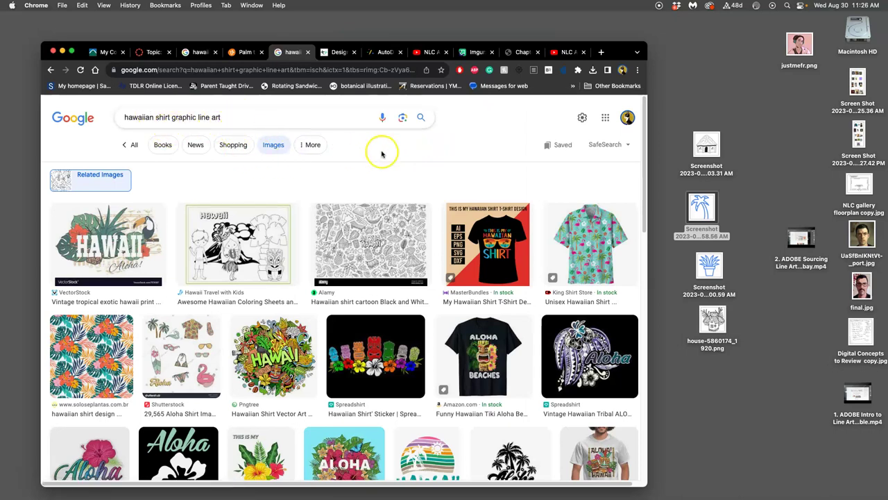
# Return to the hawaiian shirt line art image results and reveal the Size, Color, Type, Time and Usage Rights filters.
pyautogui.click(302, 145)
pyautogui.click(365, 147)
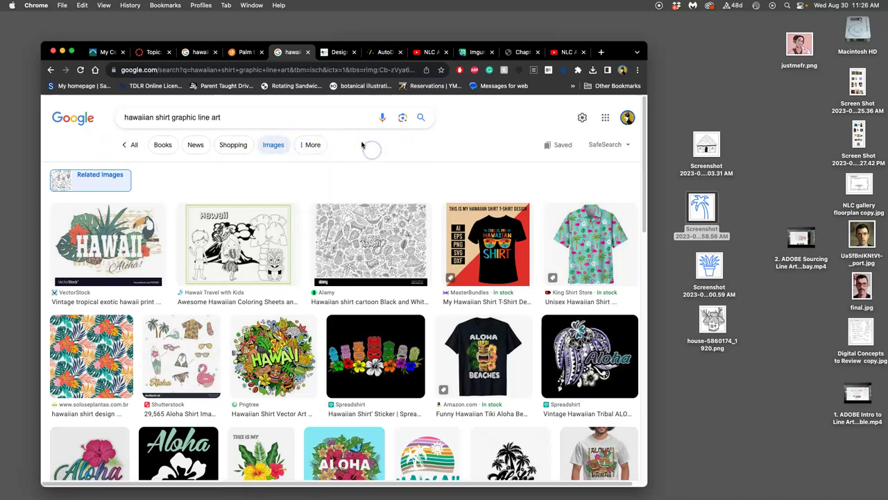
pyautogui.click(134, 146)
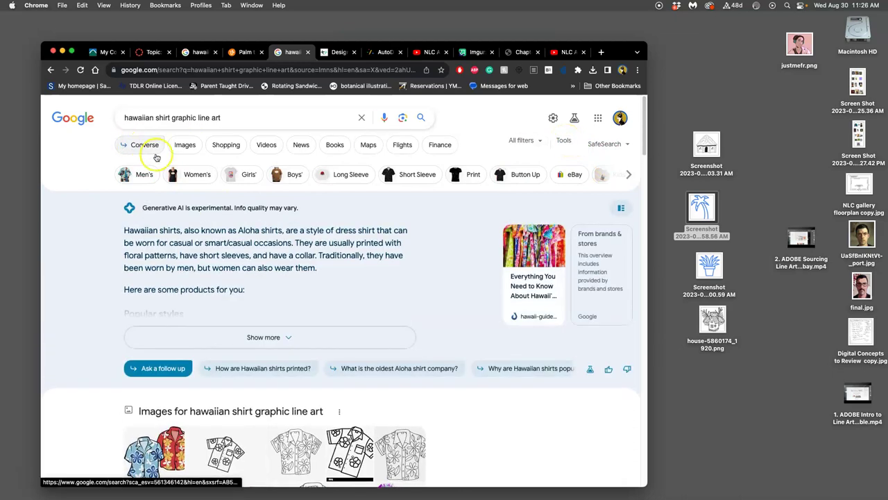
pyautogui.click(564, 141)
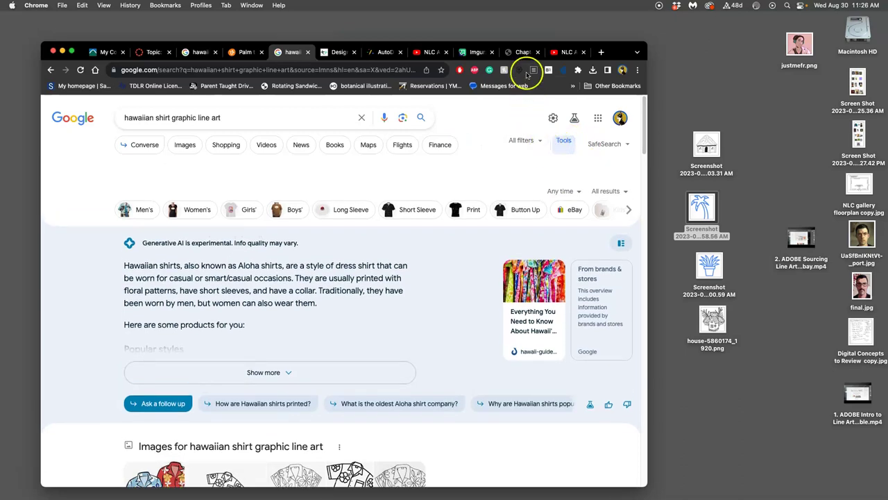
pyautogui.click(539, 143)
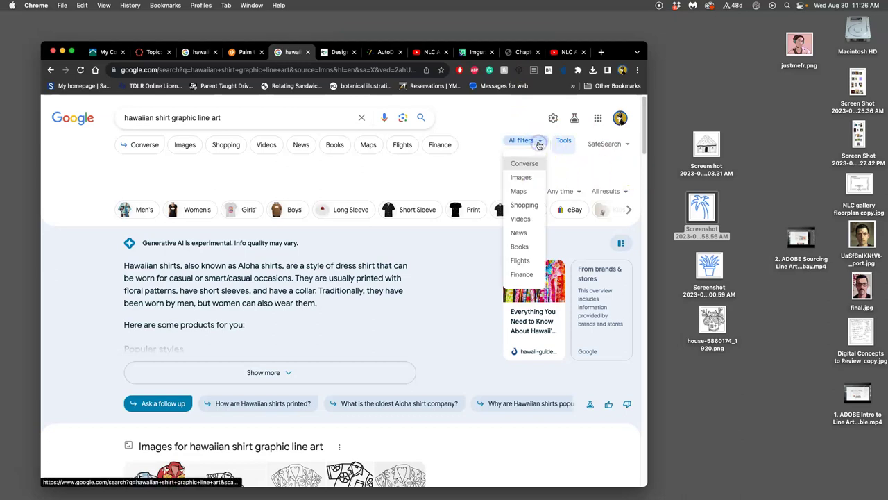
pyautogui.click(530, 177)
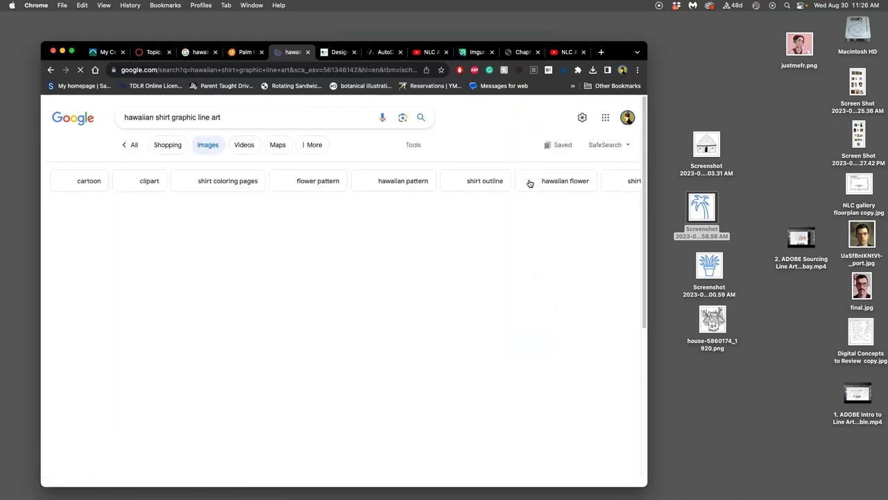
pyautogui.click(414, 142)
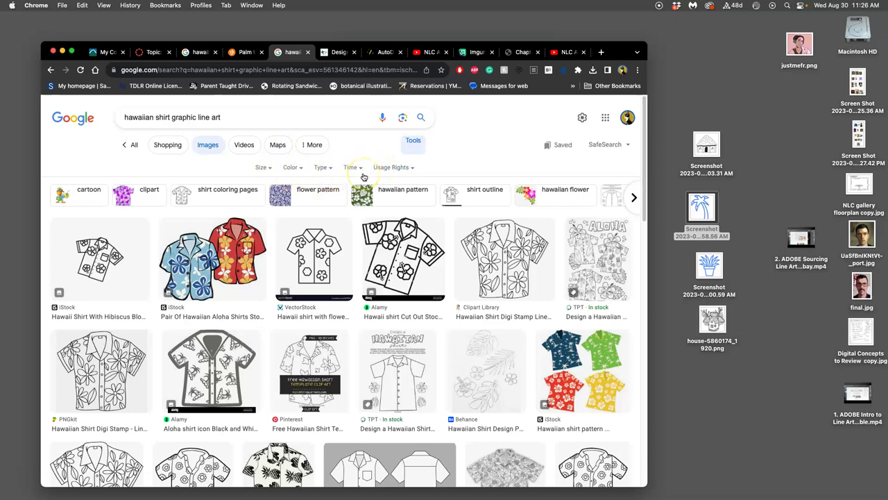
# Filter results to Large, black-and-white images, trying Creative Commons then resetting usage rights to all.
pyautogui.click(269, 167)
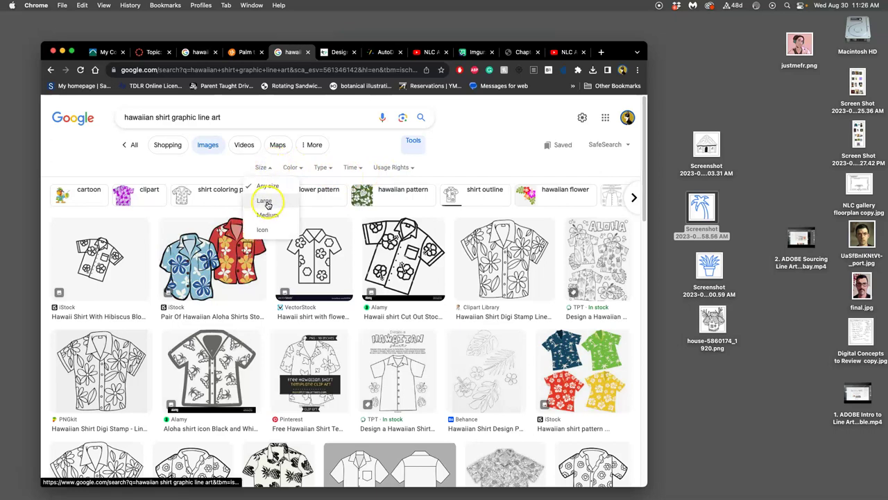
pyautogui.click(266, 201)
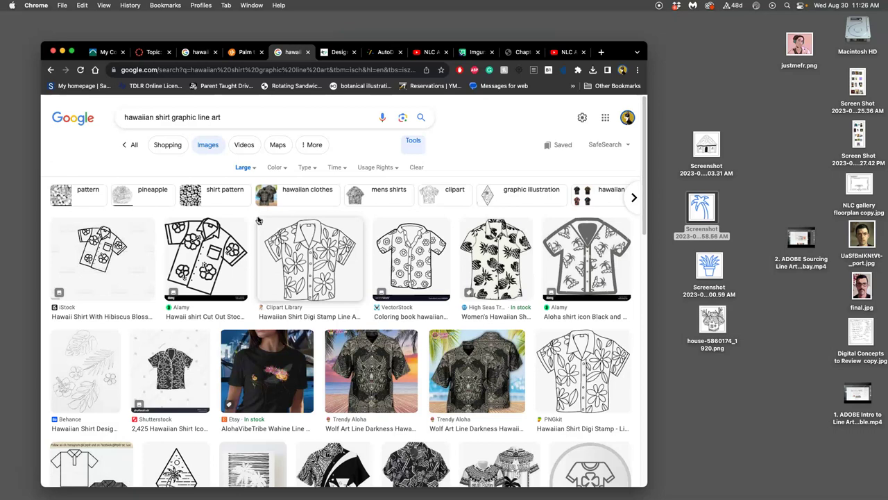
pyautogui.click(280, 170)
pyautogui.click(288, 200)
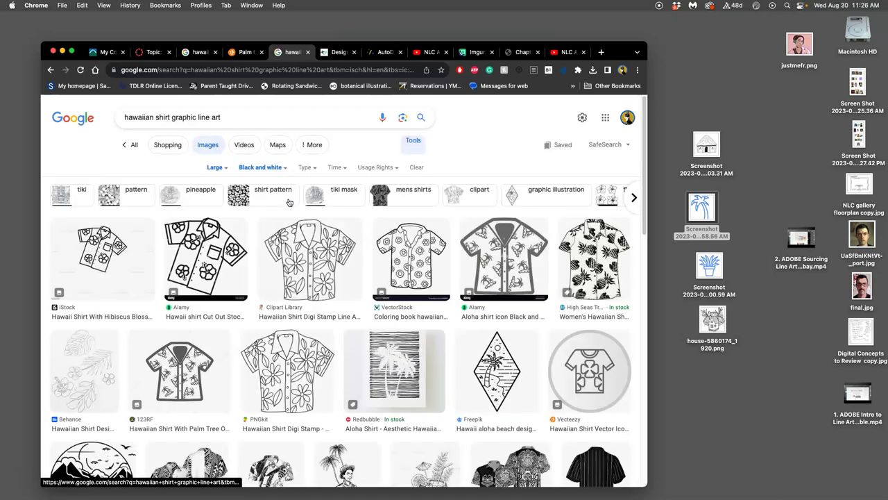
pyautogui.click(380, 168)
pyautogui.click(387, 201)
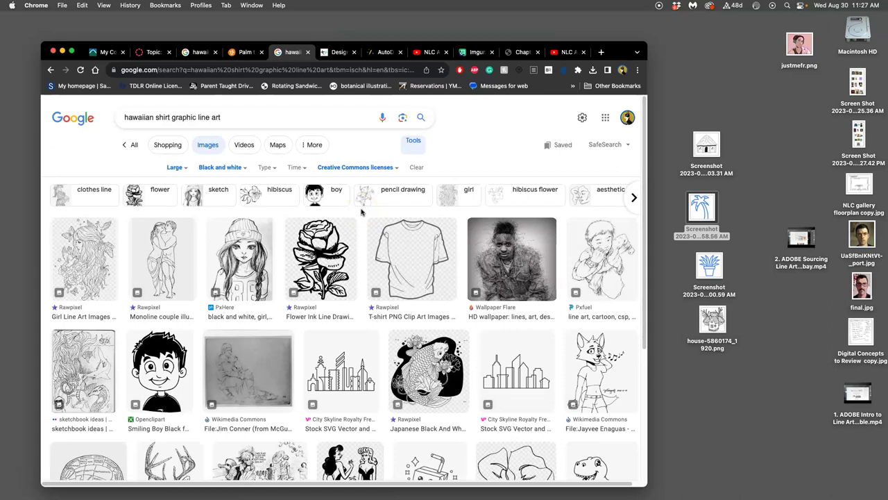
pyautogui.click(352, 166)
pyautogui.click(326, 187)
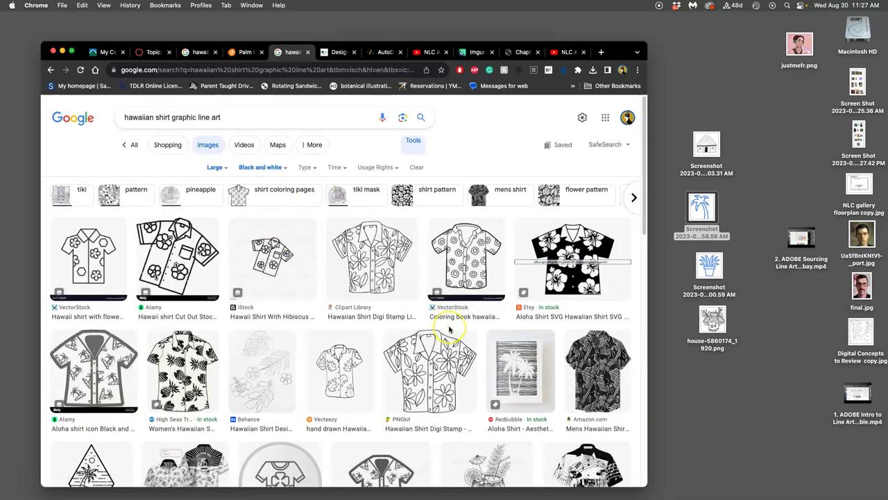
# Preview the PNGkit 'Hawaiian Shirt Digi Stamp' line art in the side panel.
pyautogui.scroll(-5, 448, 329)
pyautogui.scroll(2, 448, 326)
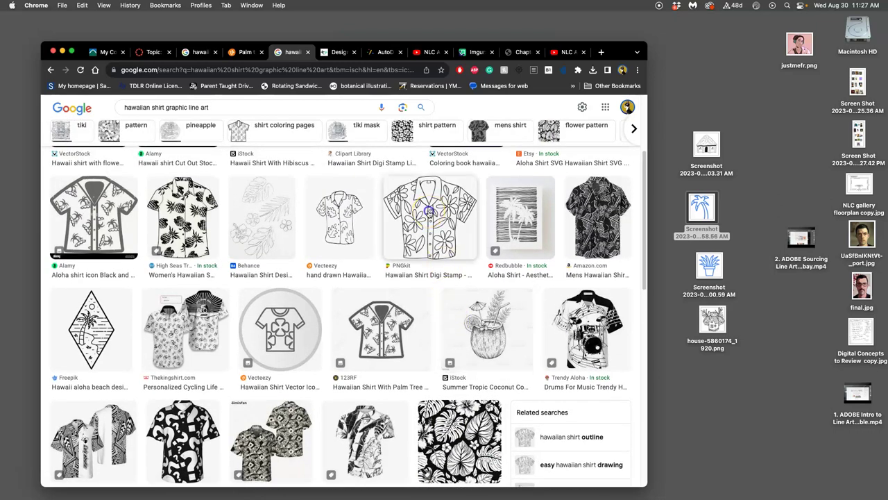
pyautogui.click(428, 211)
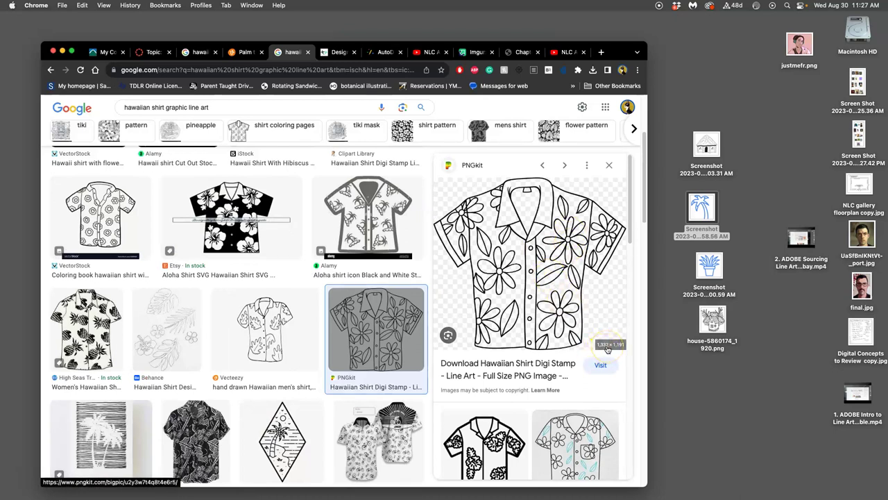
# Open the Hawaiian shirt line art full-size in its own tab and copy it onto the desktop.
pyautogui.rightClick(517, 264)
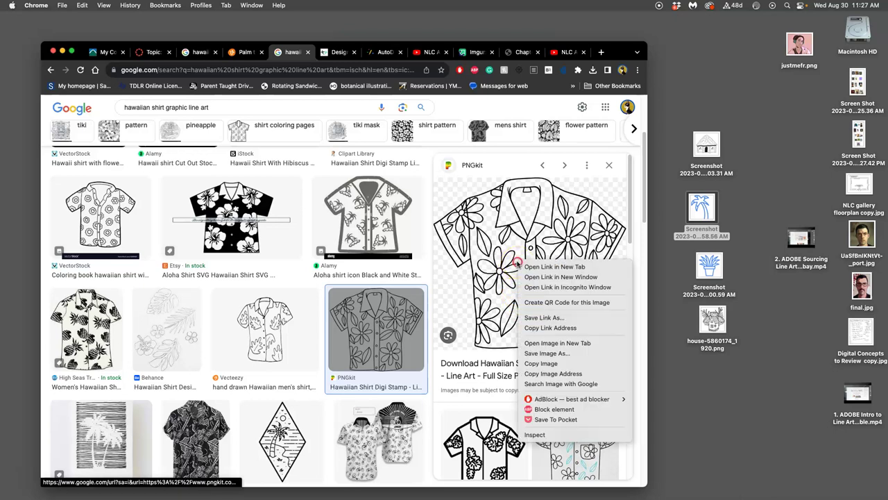
pyautogui.click(536, 341)
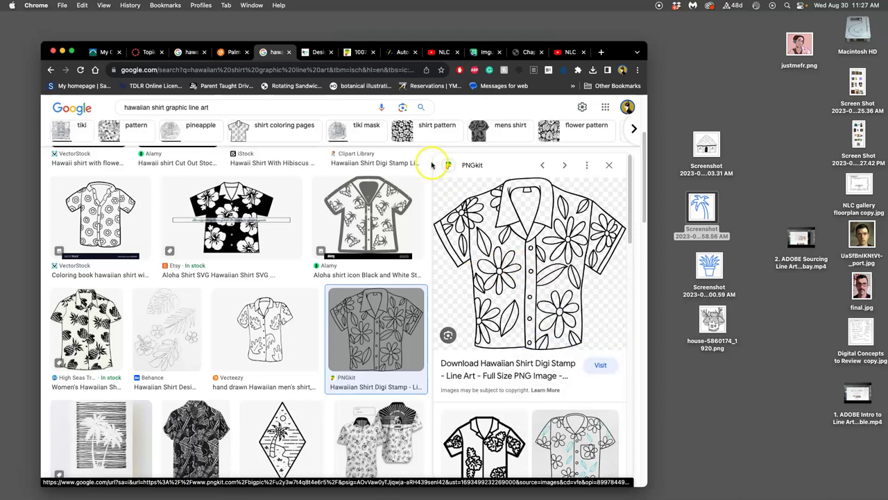
pyautogui.click(358, 52)
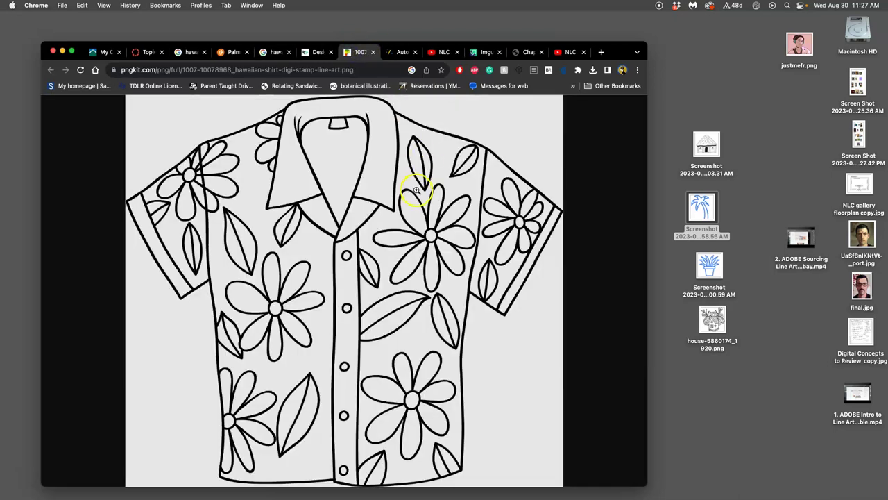
pyautogui.click(414, 190)
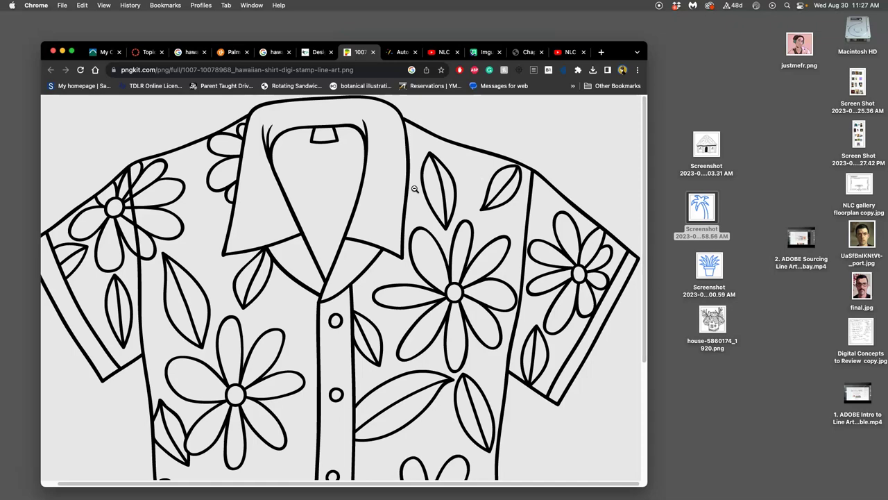
pyautogui.moveTo(462, 192); pyautogui.dragTo(722, 65)
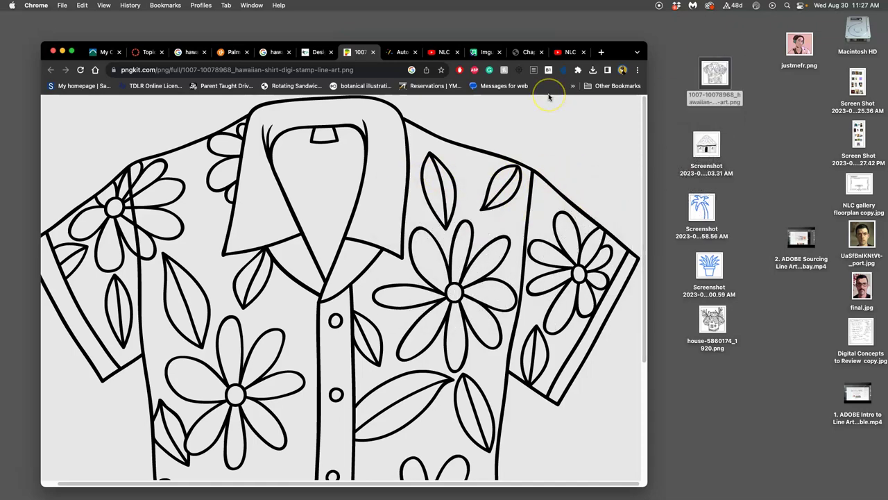
# Save the shirt image as a PNG into the Downloads folder.
pyautogui.rightClick(456, 200)
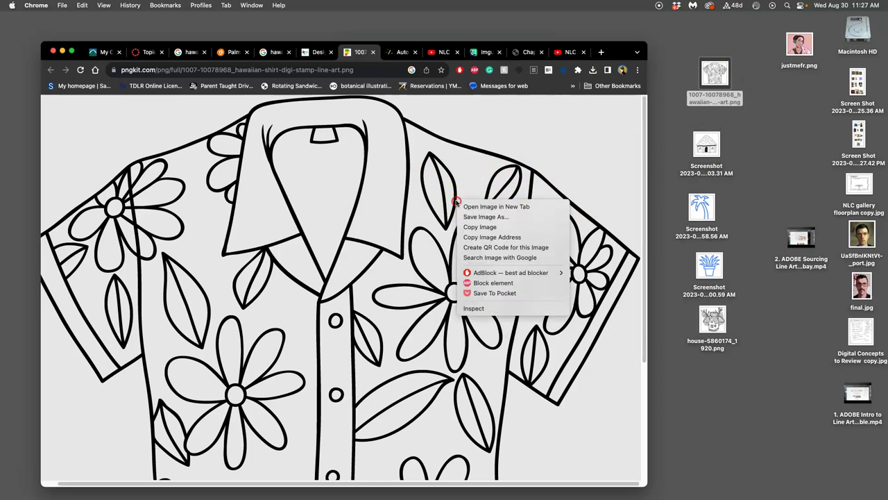
pyautogui.click(470, 216)
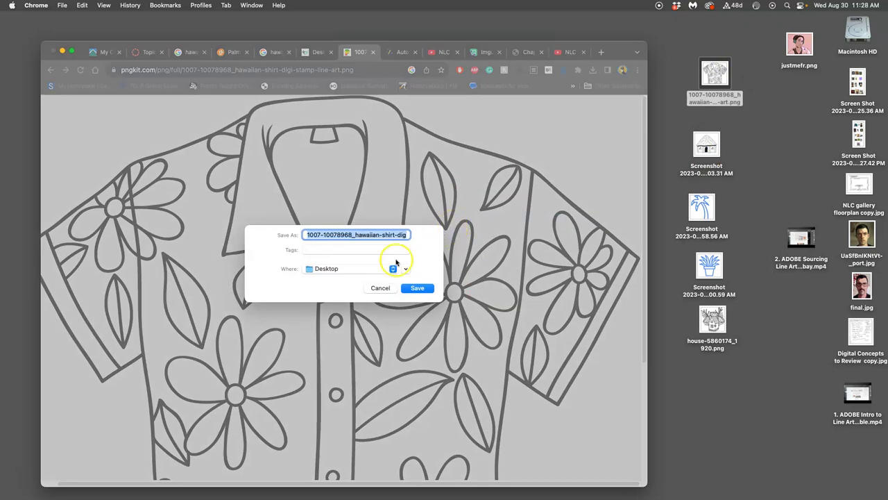
pyautogui.click(342, 271)
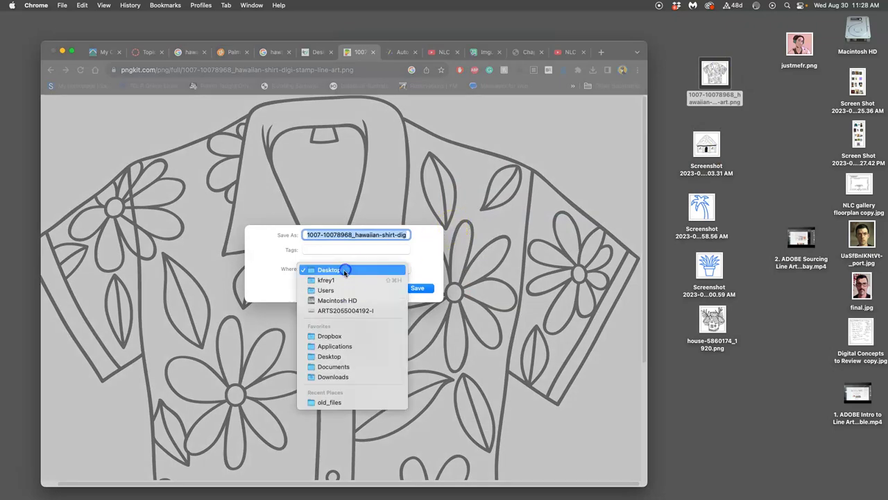
pyautogui.click(333, 377)
pyautogui.click(418, 287)
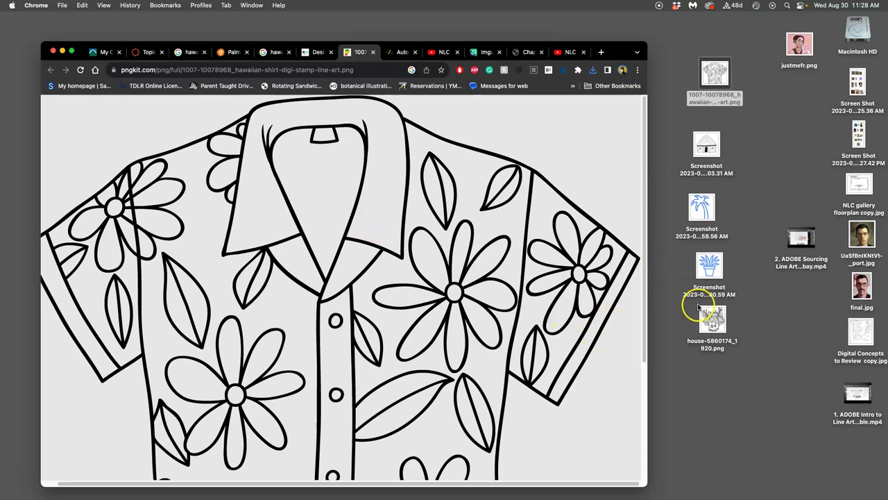
# Open Downloads in Finder and move the tree, palm and fan-palm PNGs onto the desktop.
pyautogui.moveTo(2, 364)
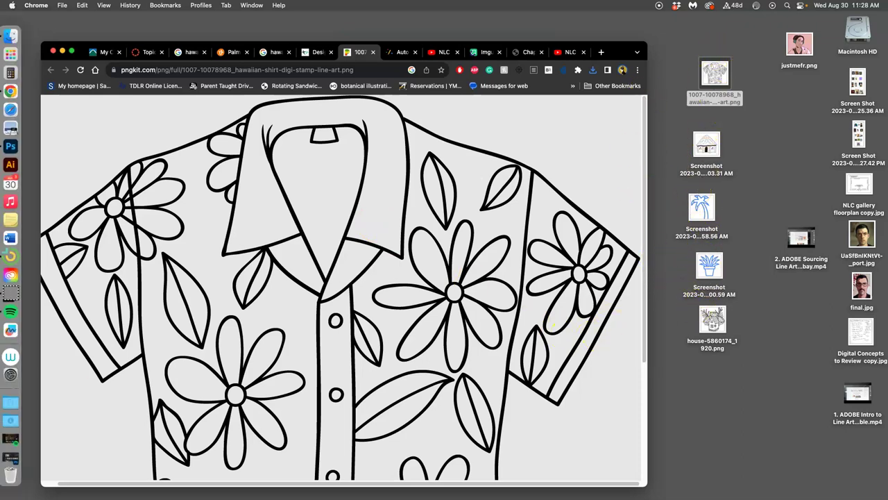
pyautogui.click(11, 420)
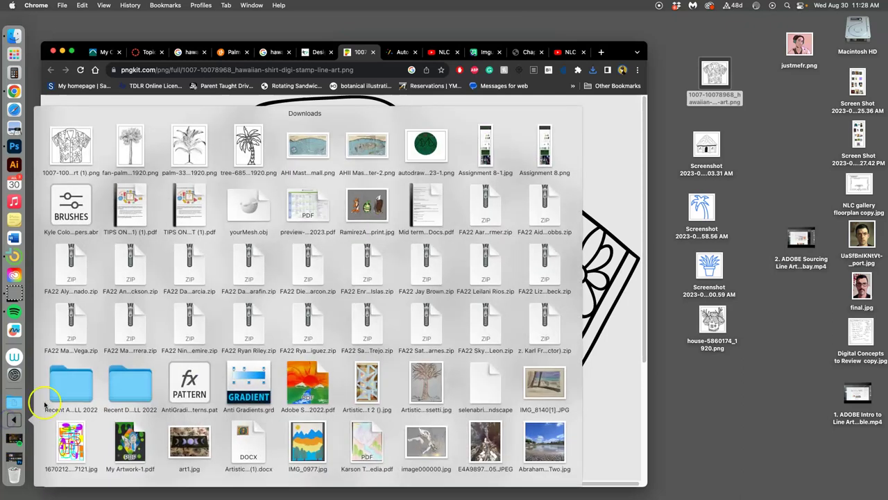
pyautogui.scroll(-3, 473, 434)
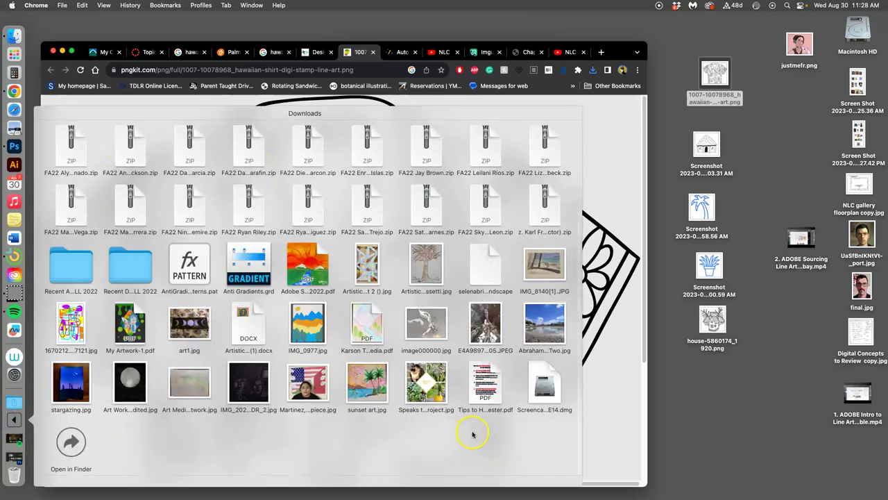
pyautogui.click(72, 444)
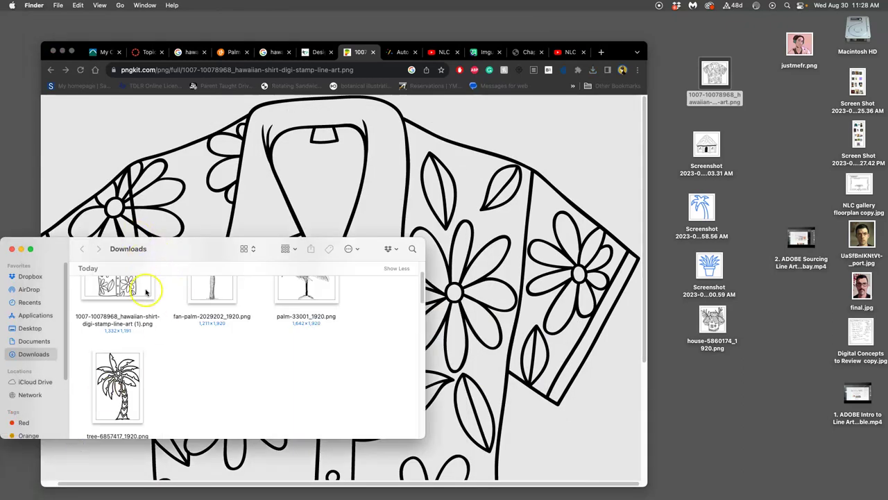
pyautogui.moveTo(126, 364); pyautogui.dragTo(729, 383)
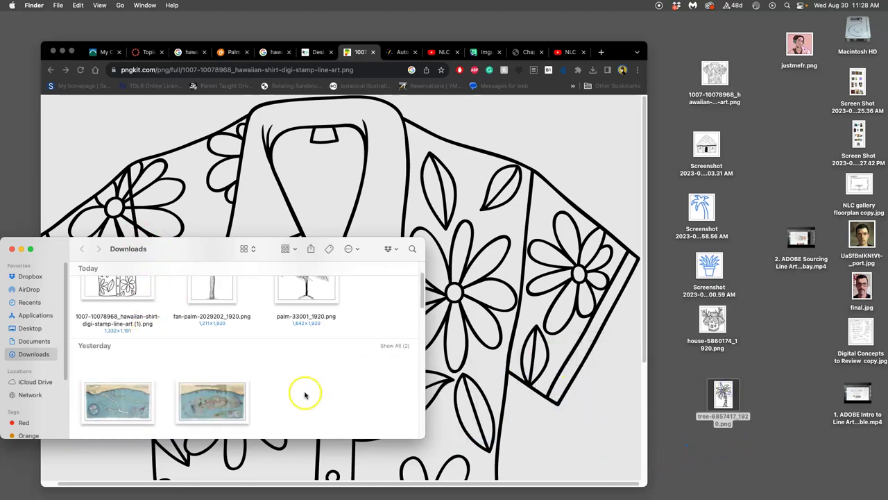
pyautogui.scroll(2, 232, 301)
pyautogui.moveTo(290, 321); pyautogui.dragTo(771, 321)
pyautogui.moveTo(225, 332); pyautogui.dragTo(691, 380)
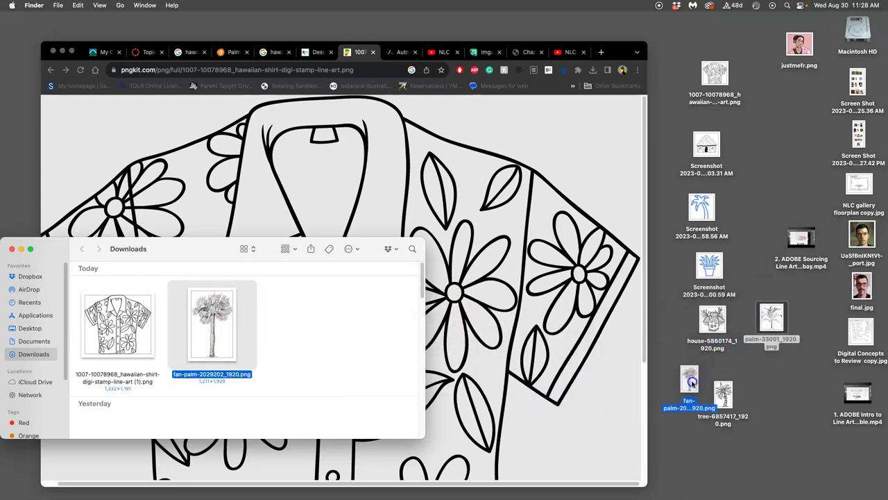
# Move the duplicate shirt download to the Trash and close the Downloads window.
pyautogui.rightClick(140, 315)
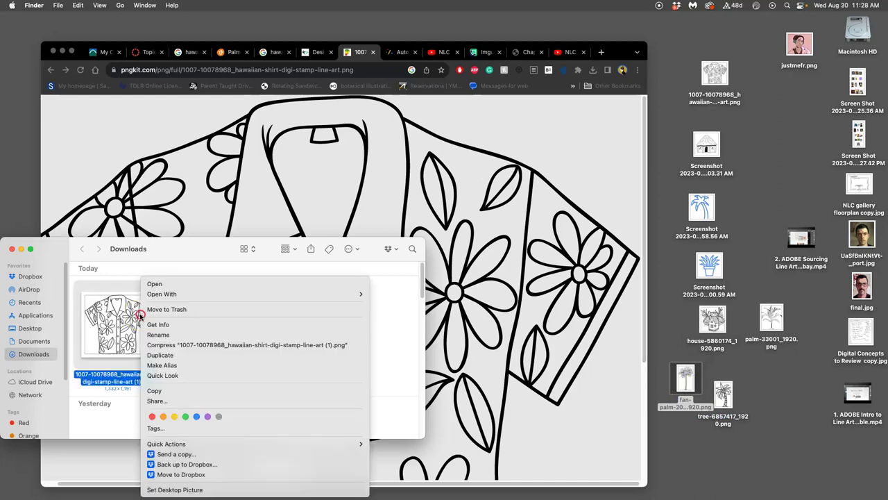
pyautogui.click(163, 309)
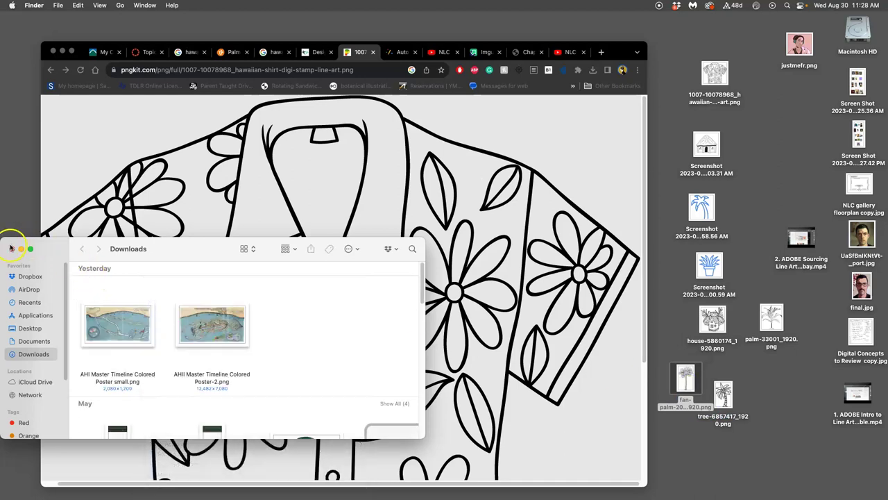
pyautogui.click(12, 249)
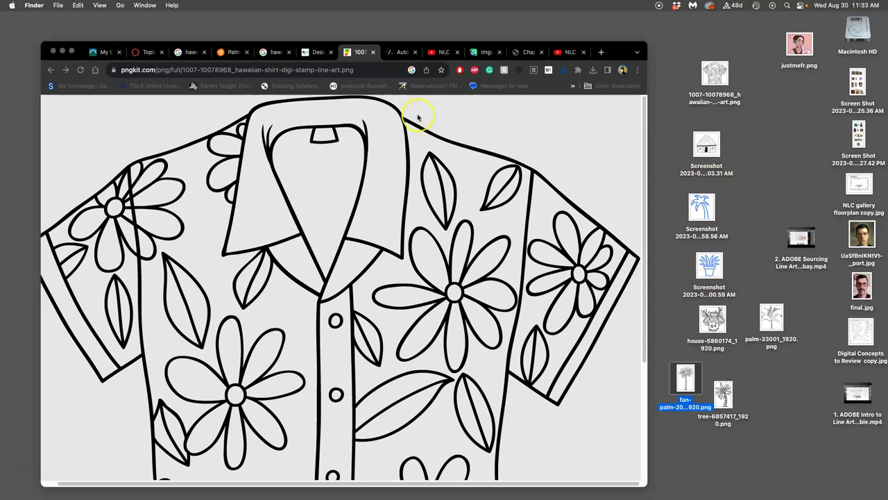
# Follow the photopea.com link in step 3 of the Canvas assignment page.
pyautogui.click(147, 51)
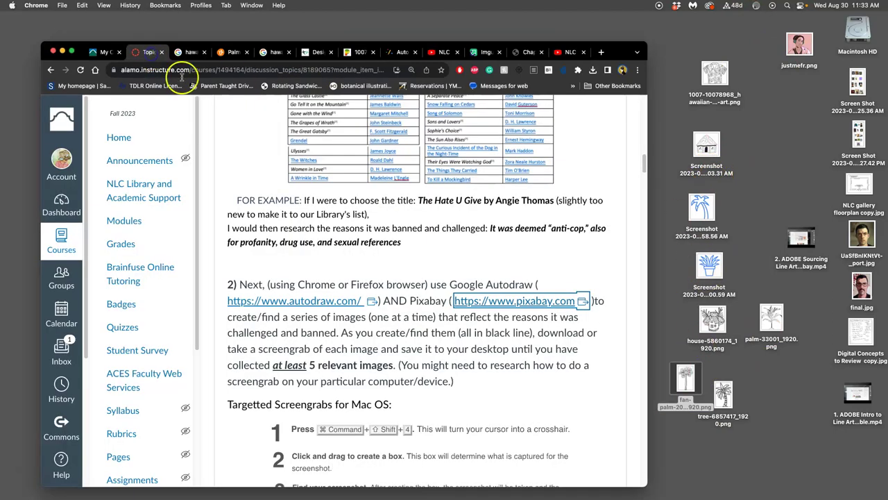
pyautogui.scroll(-10, 467, 239)
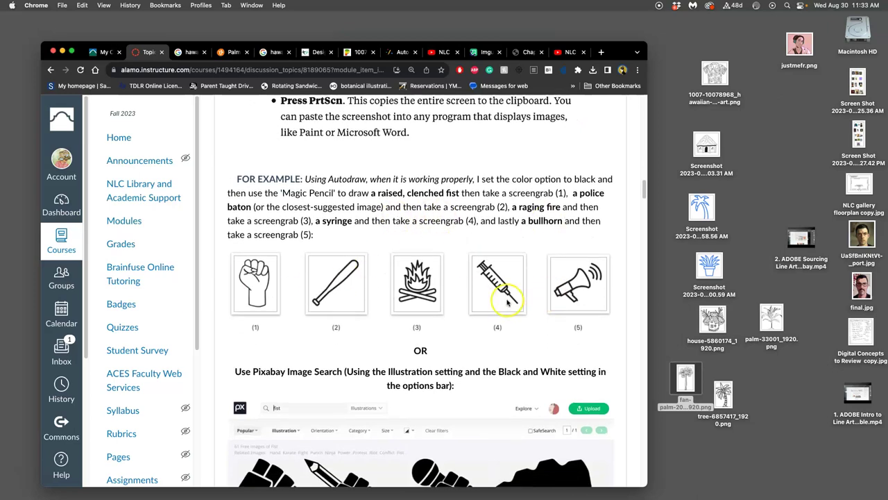
pyautogui.scroll(-10, 496, 351)
pyautogui.scroll(5, 506, 302)
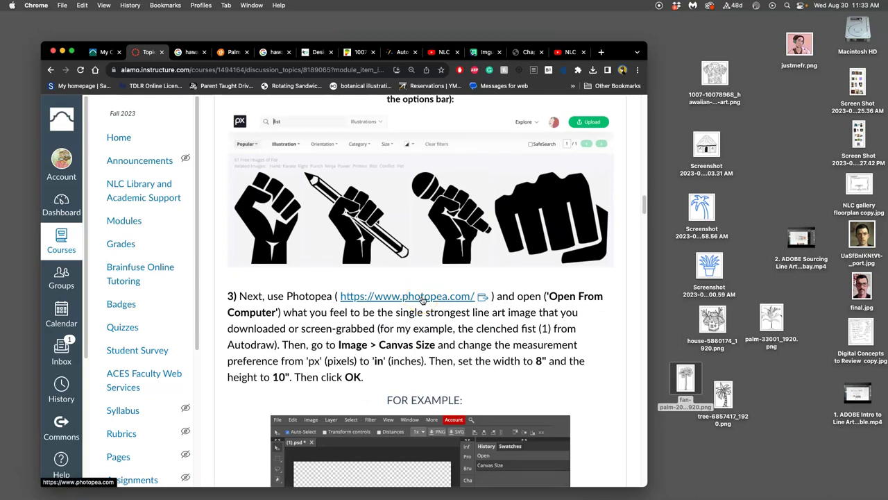
pyautogui.click(423, 300)
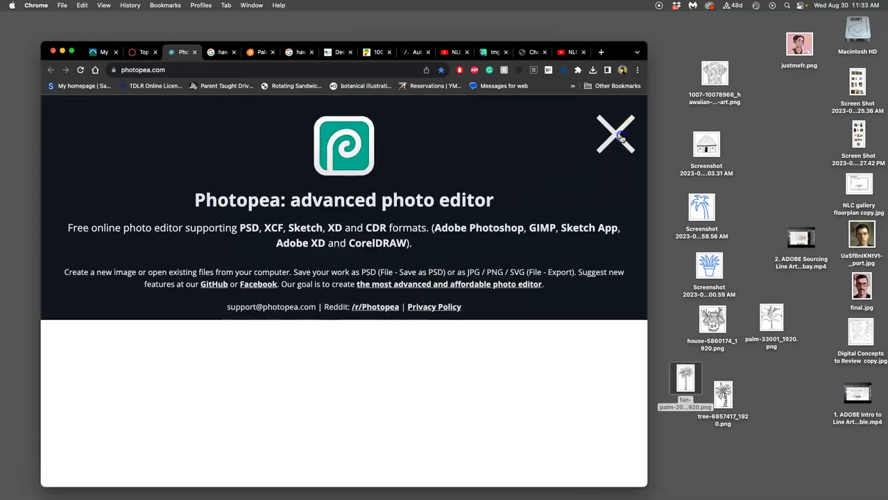
# Close the Photopea welcome splash to reach its start page.
pyautogui.click(617, 133)
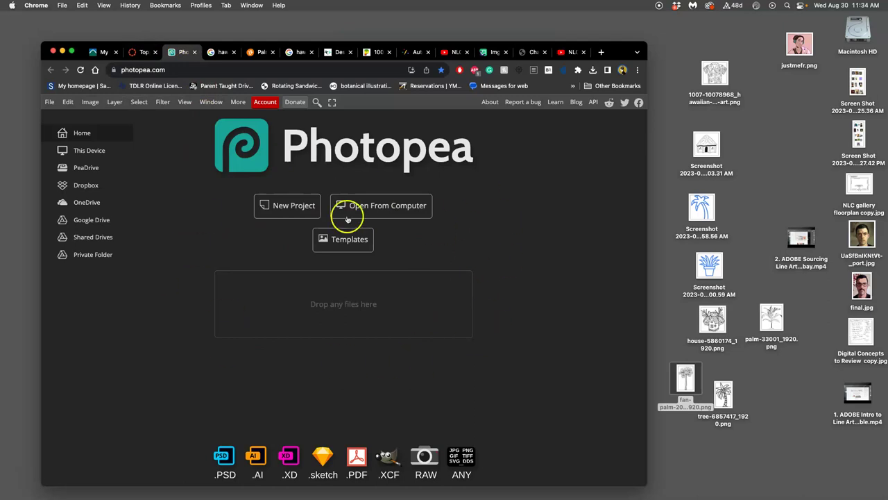
pyautogui.moveTo(4, 430)
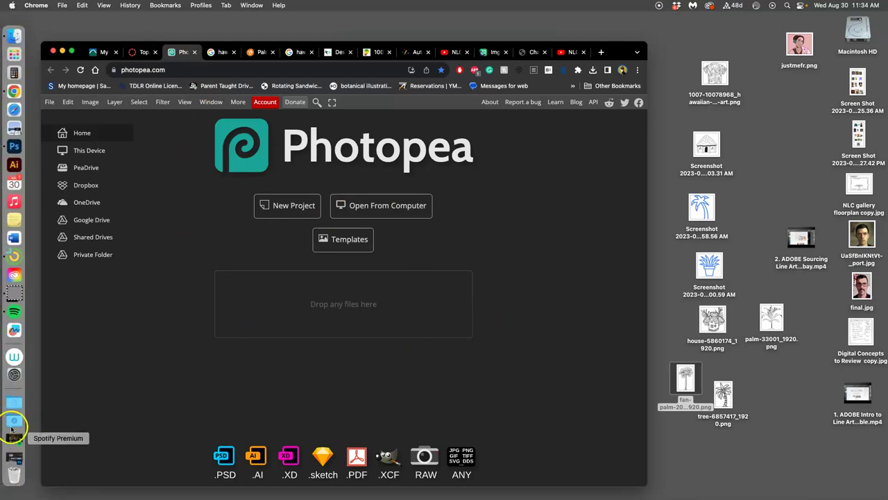
# Launch Photoshop 2022 from the Dock and reposition its window.
pyautogui.click(14, 146)
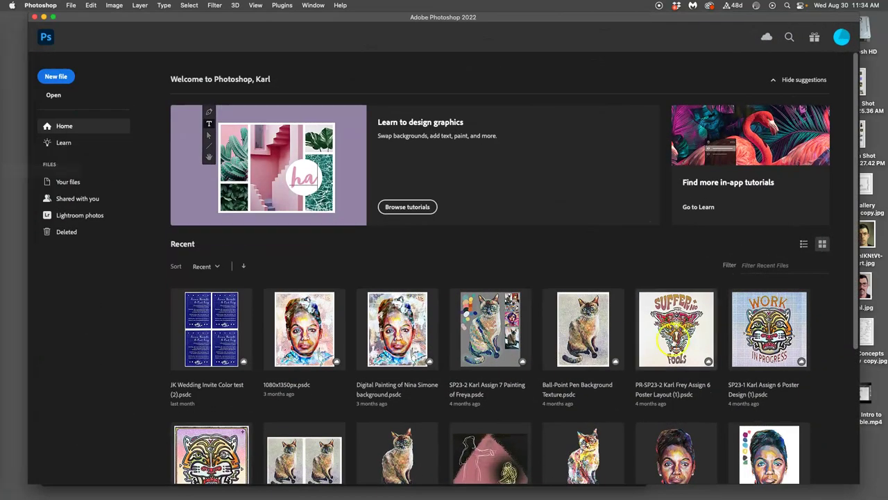
pyautogui.moveTo(220, 21); pyautogui.dragTo(201, 26)
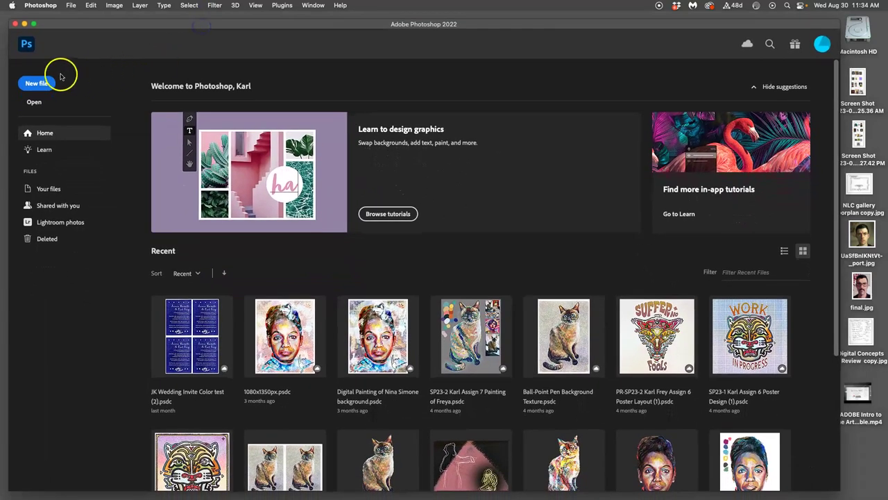
# Set up a new document 8 inches wide by 10 inches high at 300 ppi.
pyautogui.click(38, 86)
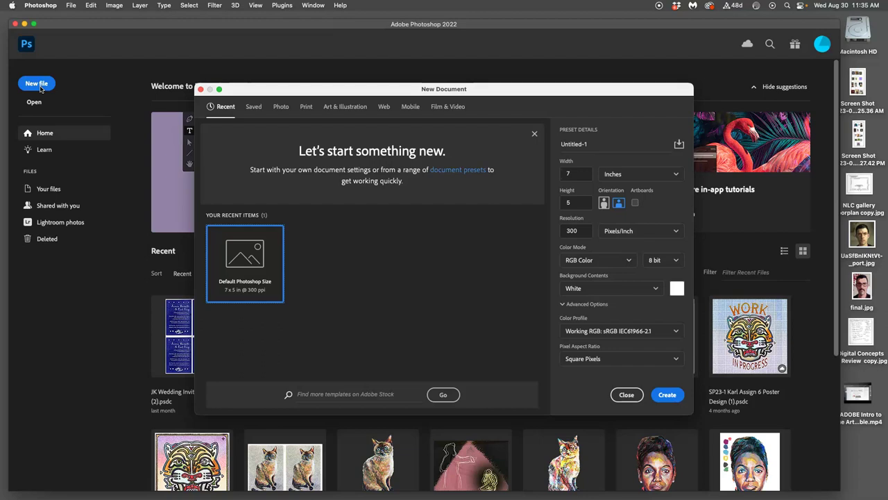
pyautogui.doubleClick(568, 171)
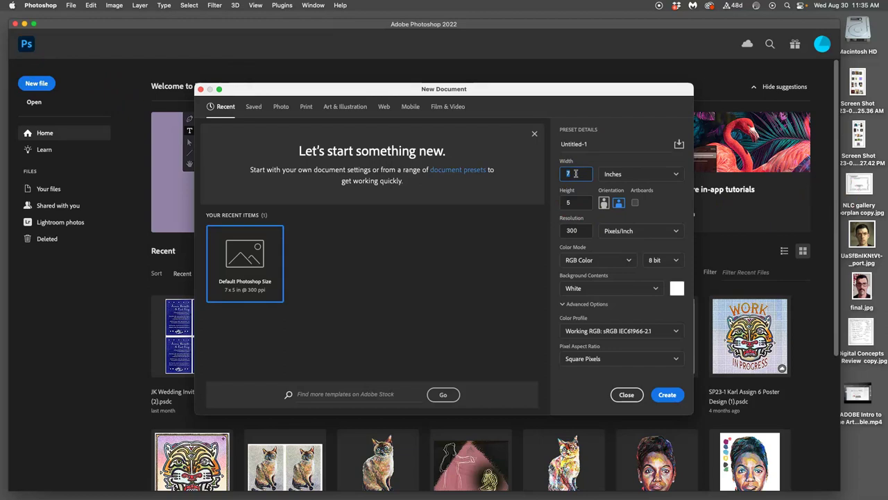
pyautogui.write('8')
pyautogui.moveTo(576, 202); pyautogui.dragTo(560, 202)
pyautogui.write('10')
pyautogui.click(569, 200)
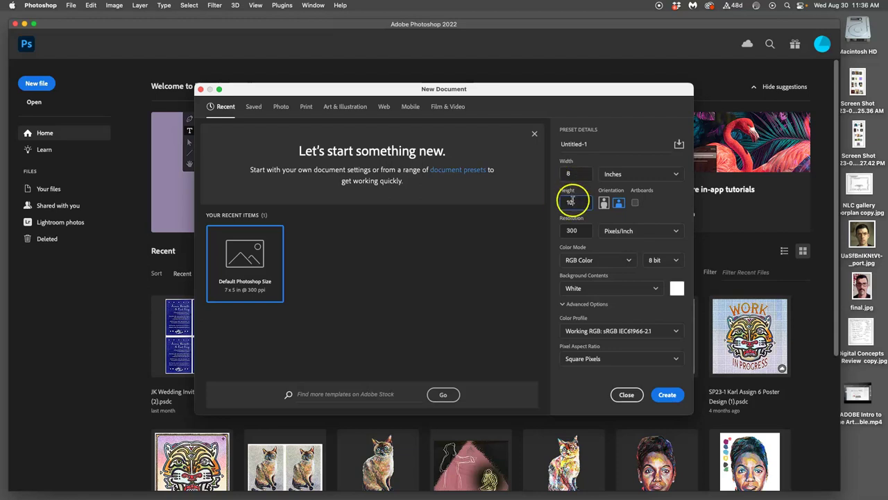
# Create a new 8 × 10 in document at 350 pixels/inch, with size units kept in Inches.
pyautogui.click(626, 174)
pyautogui.click(625, 192)
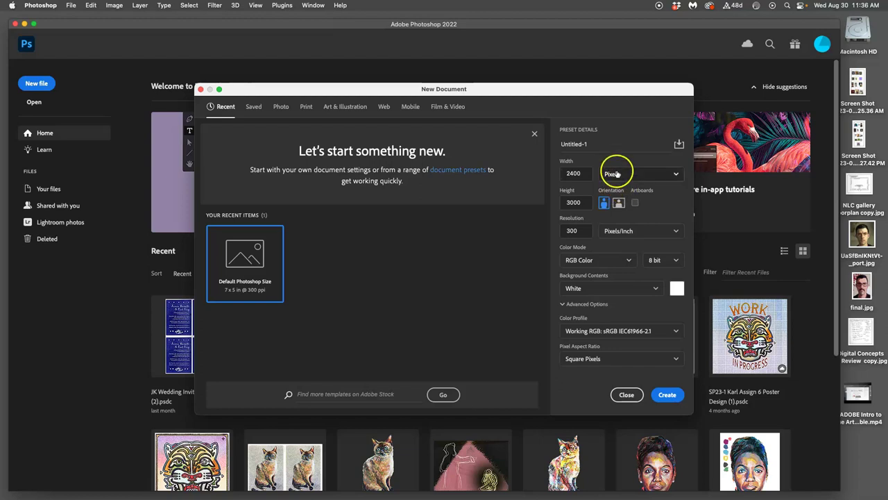
pyautogui.click(617, 174)
pyautogui.click(615, 207)
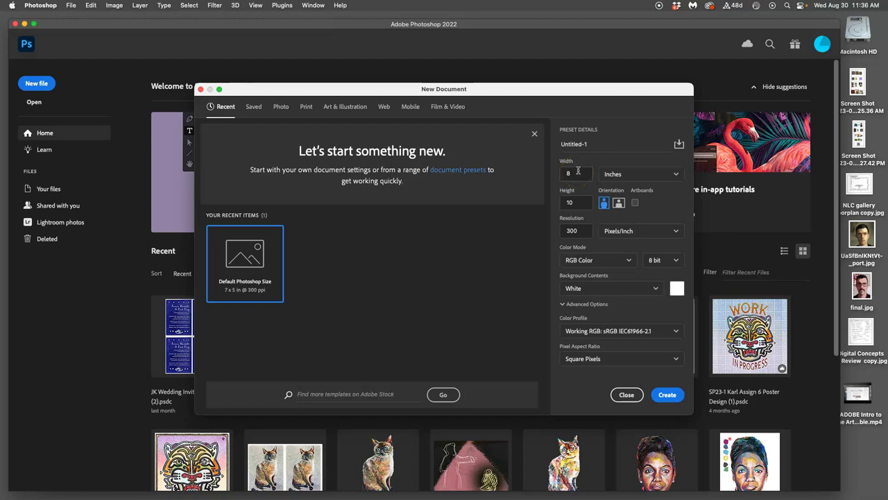
pyautogui.moveTo(584, 231); pyautogui.dragTo(559, 233)
pyautogui.write('350')
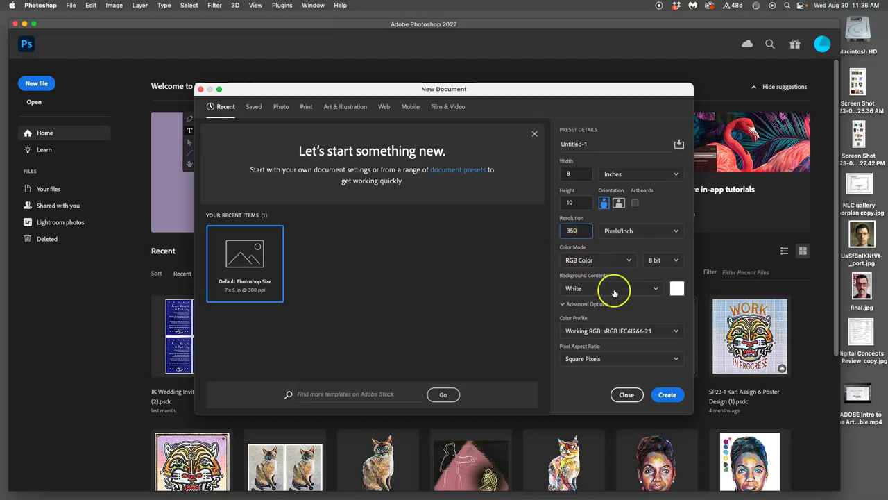
pyautogui.click(667, 395)
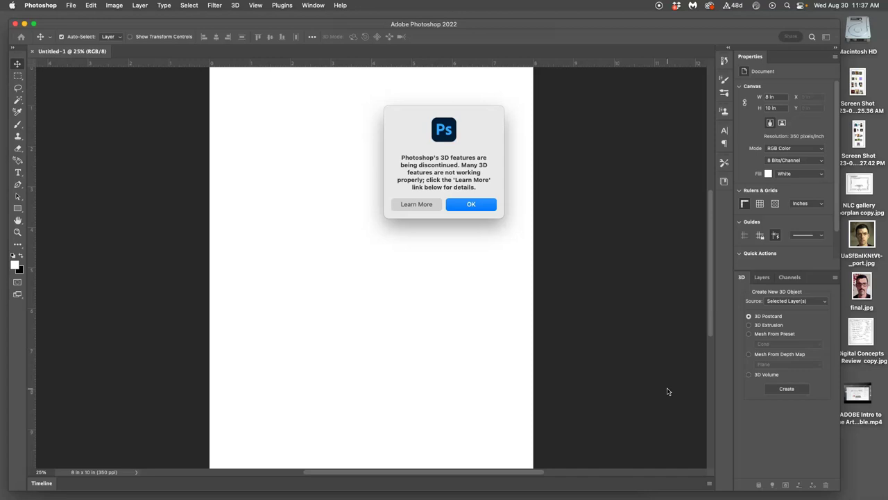
# Dismiss the 3D features discontinued alert with OK.
pyautogui.click(466, 209)
pyautogui.click(469, 205)
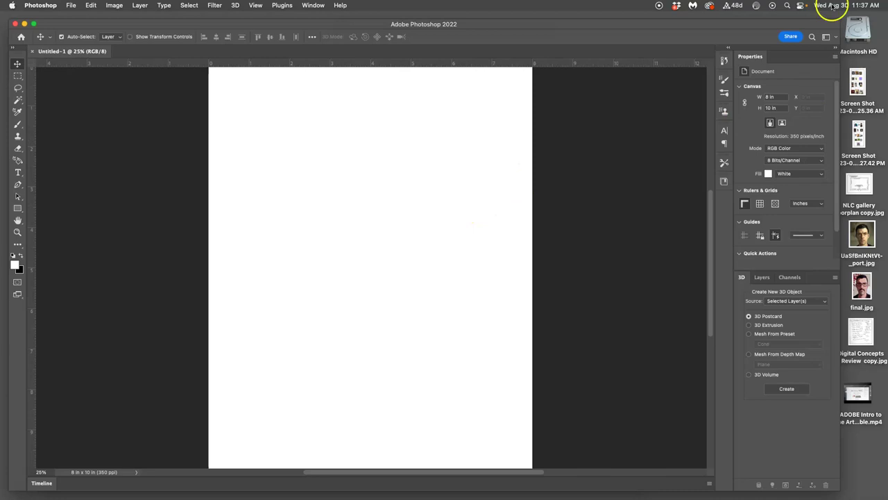
# Shrink and reposition the Photoshop window, then zoom the page to 16.67% to fit.
pyautogui.moveTo(838, 19); pyautogui.dragTo(664, 52)
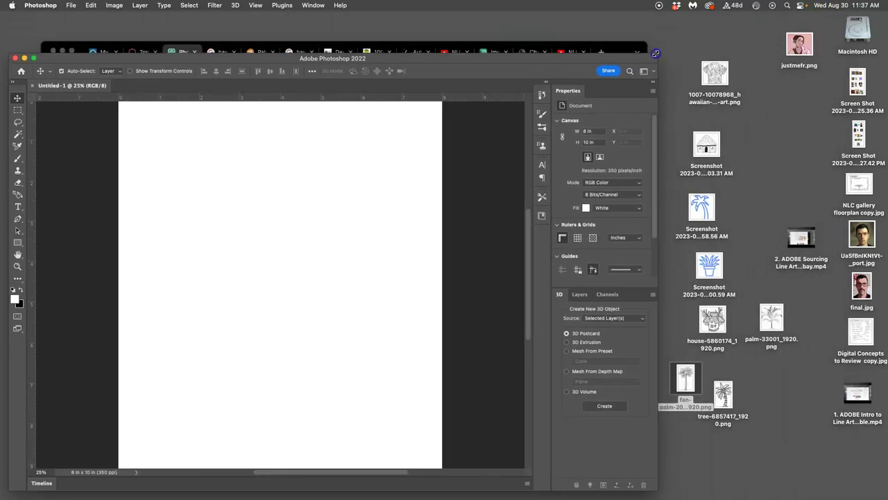
pyautogui.moveTo(587, 59); pyautogui.dragTo(595, 40)
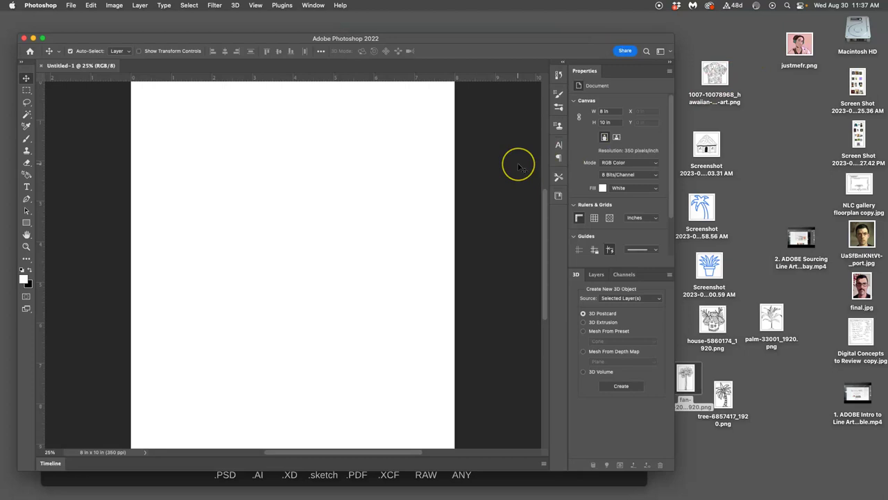
pyautogui.press('super')
pyautogui.press('super+minus')
pyautogui.press('super+minus')
pyautogui.press('super+minus')
pyautogui.press('super+minus')
pyautogui.press('super+minus')
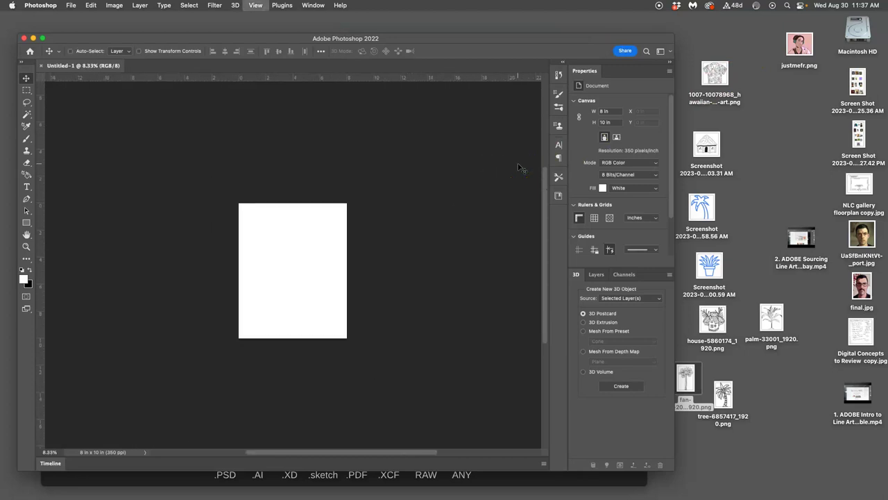
pyautogui.press('super+equal')
pyautogui.press('super+equal')
pyautogui.press('super+equal')
pyautogui.press('super+equal')
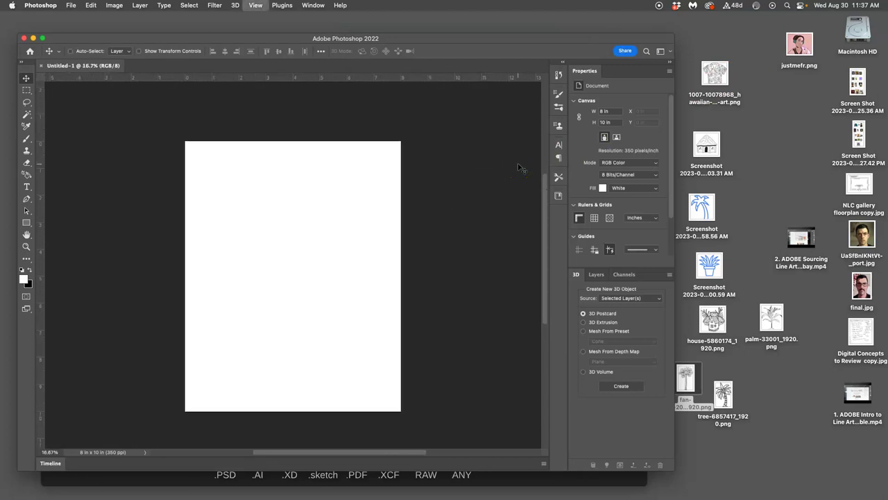
pyautogui.press('super+minus')
pyautogui.press('super+equal')
pyautogui.press('super+equal')
pyautogui.press('super+minus')
pyautogui.click(511, 145)
pyautogui.click(419, 59)
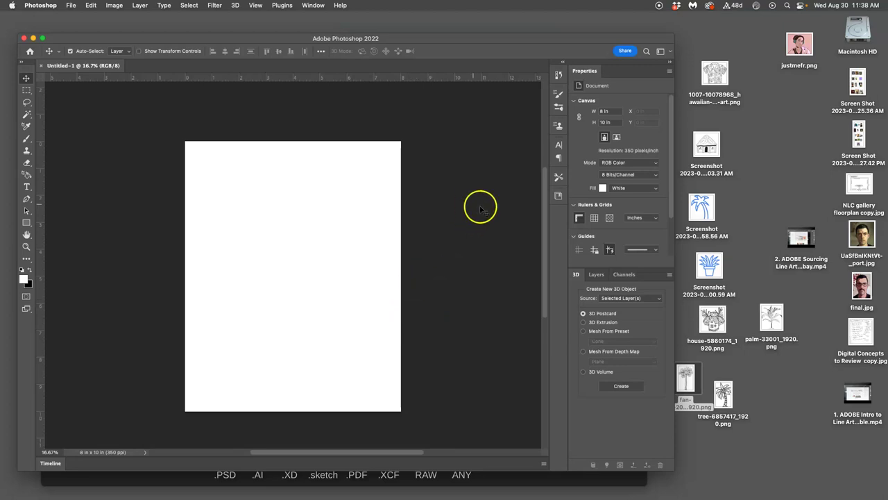
# Switch to the Essentials (Default) workspace via Window > Workspace.
pyautogui.click(312, 5)
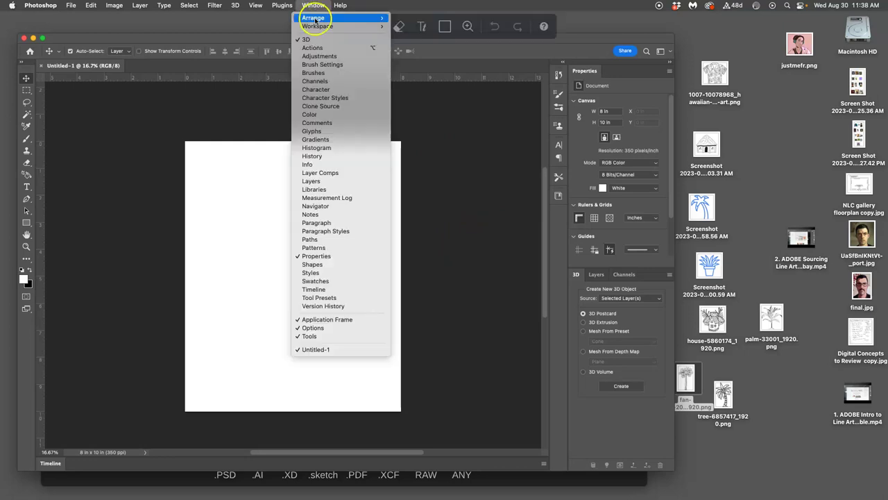
pyautogui.moveTo(317, 27)
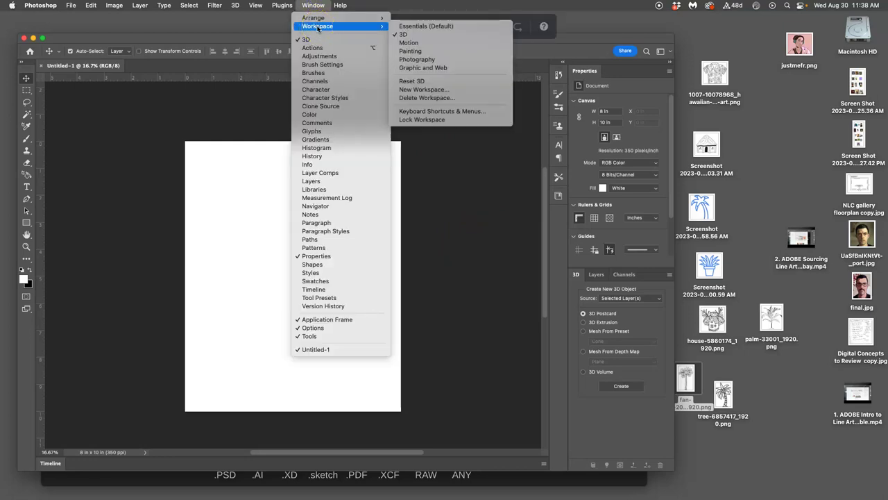
pyautogui.click(426, 25)
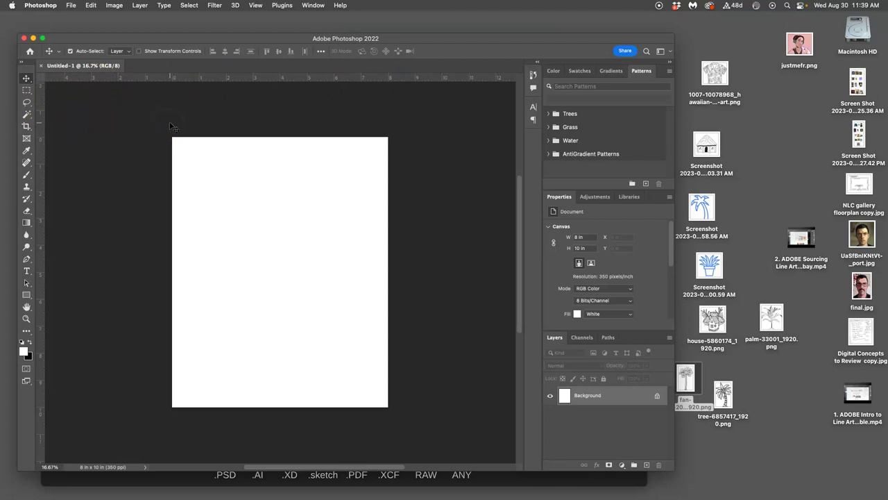
pyautogui.click(257, 7)
pyautogui.moveTo(265, 192)
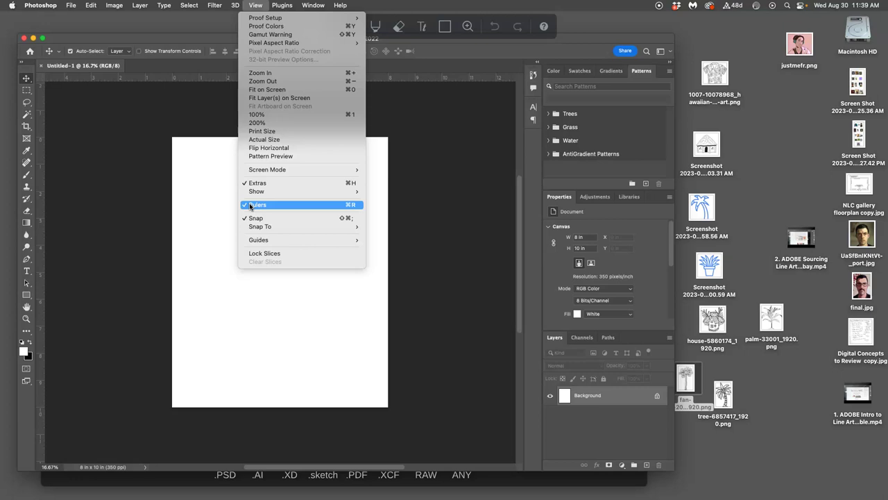
pyautogui.click(419, 161)
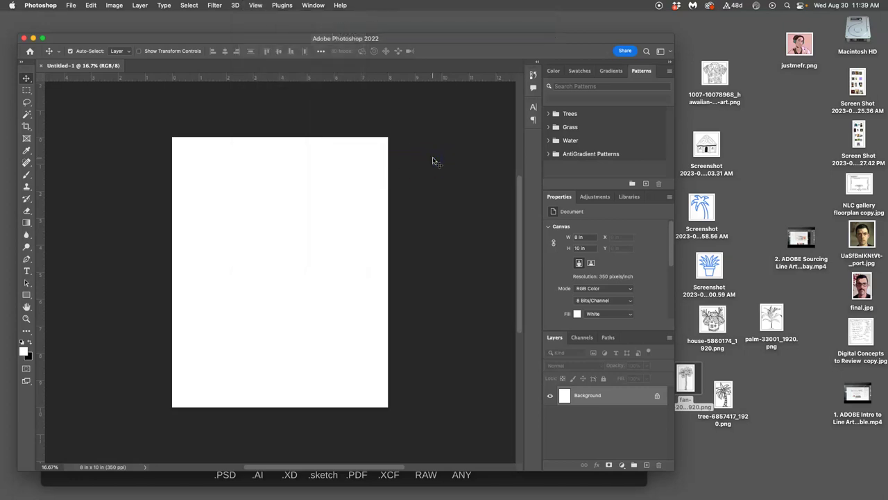
pyautogui.press('super+r')
pyautogui.press('super+r')
pyautogui.press('super+r')
pyautogui.press('super+r')
pyautogui.press('super+r')
pyautogui.press('super+r')
pyautogui.press('super+r')
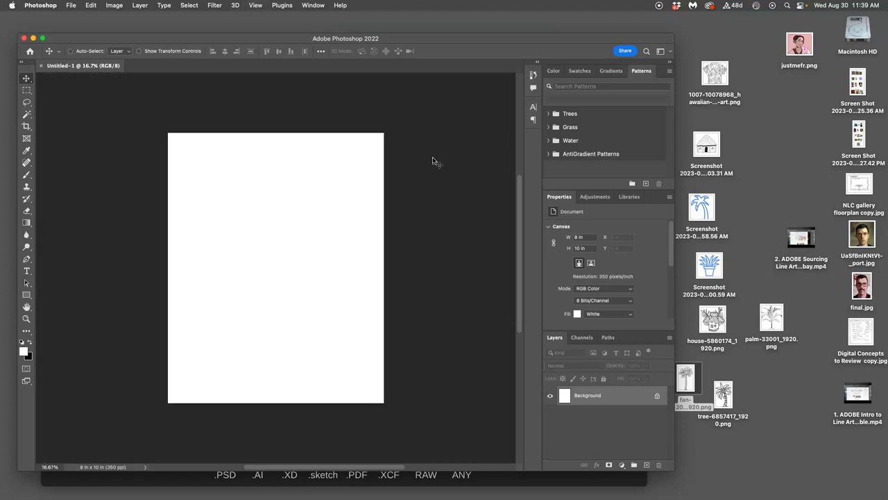
pyautogui.press('super+r')
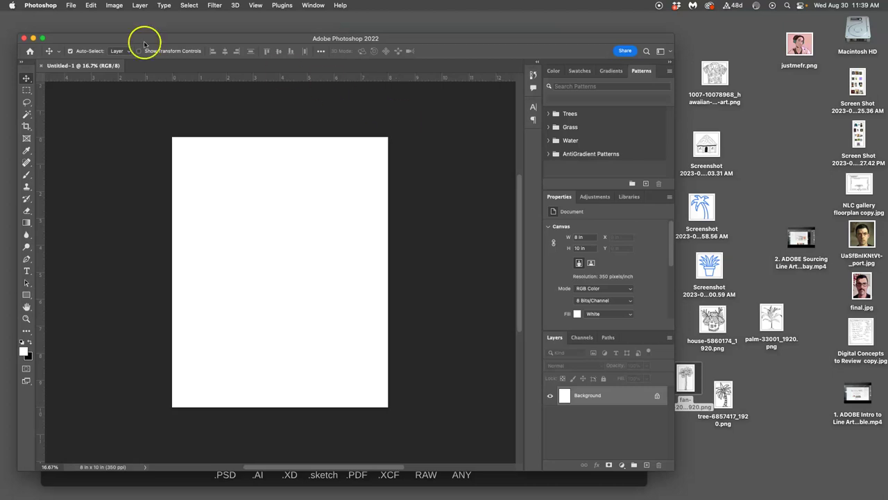
# In Settings > Units & Rulers, set the ruler units to Inches.
pyautogui.click(50, 8)
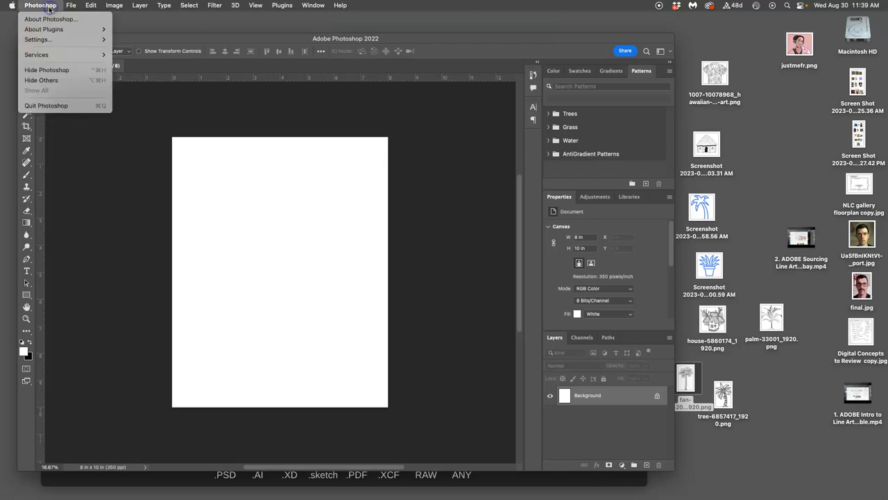
pyautogui.moveTo(70, 8)
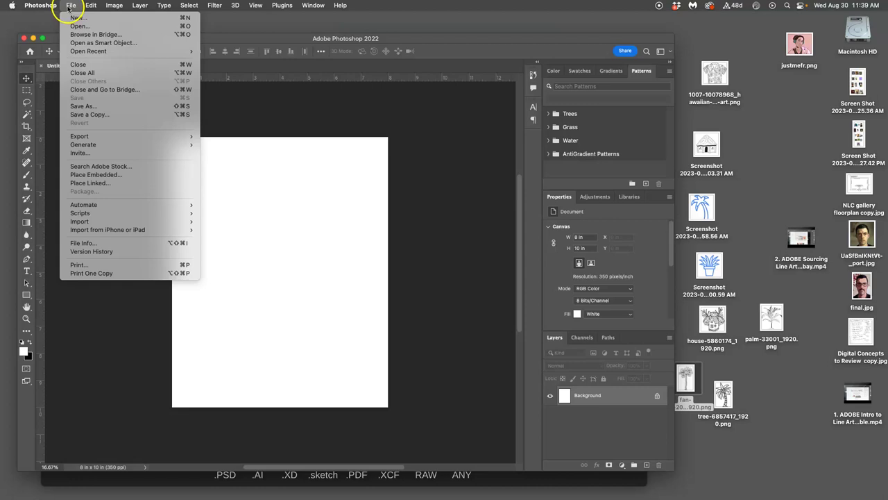
pyautogui.moveTo(58, 39)
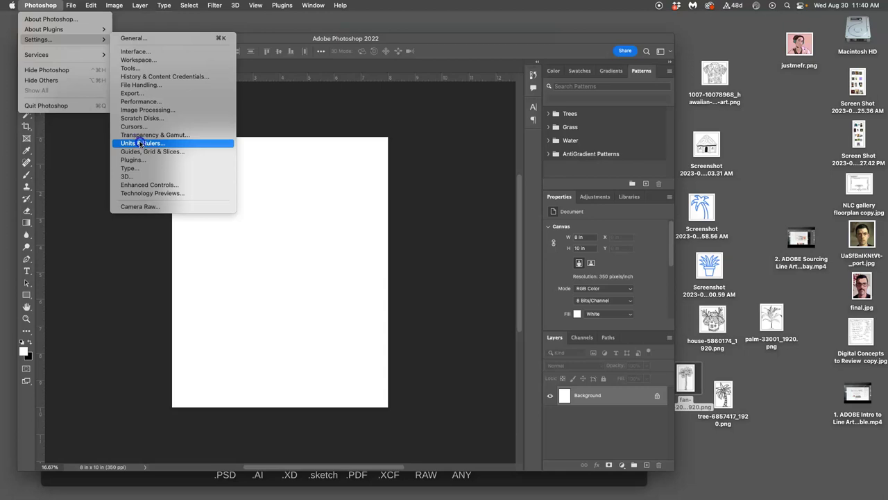
pyautogui.click(142, 143)
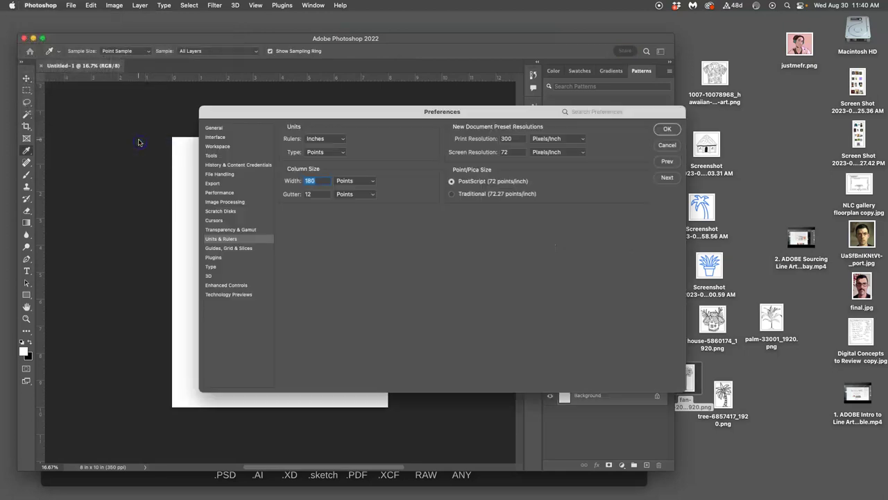
pyautogui.click(322, 139)
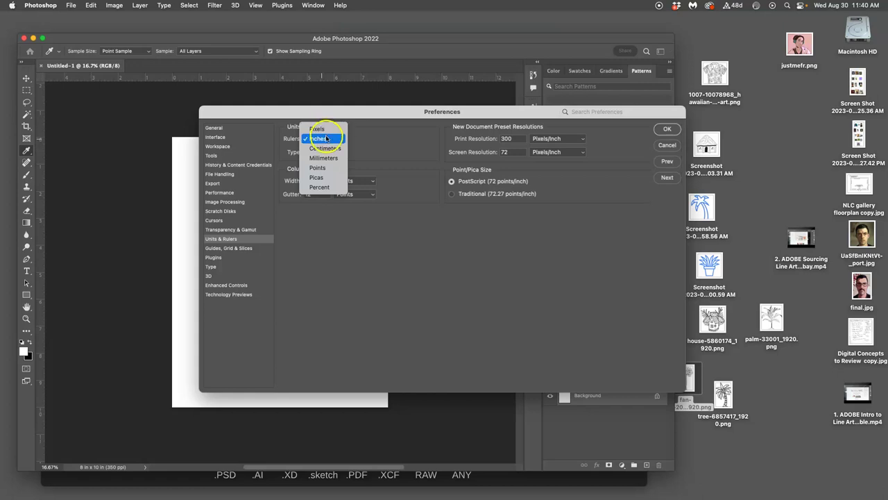
pyautogui.click(325, 138)
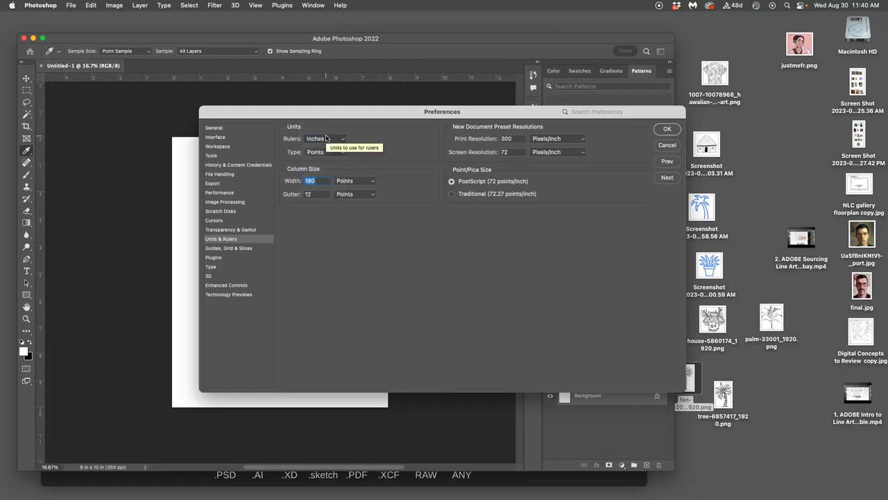